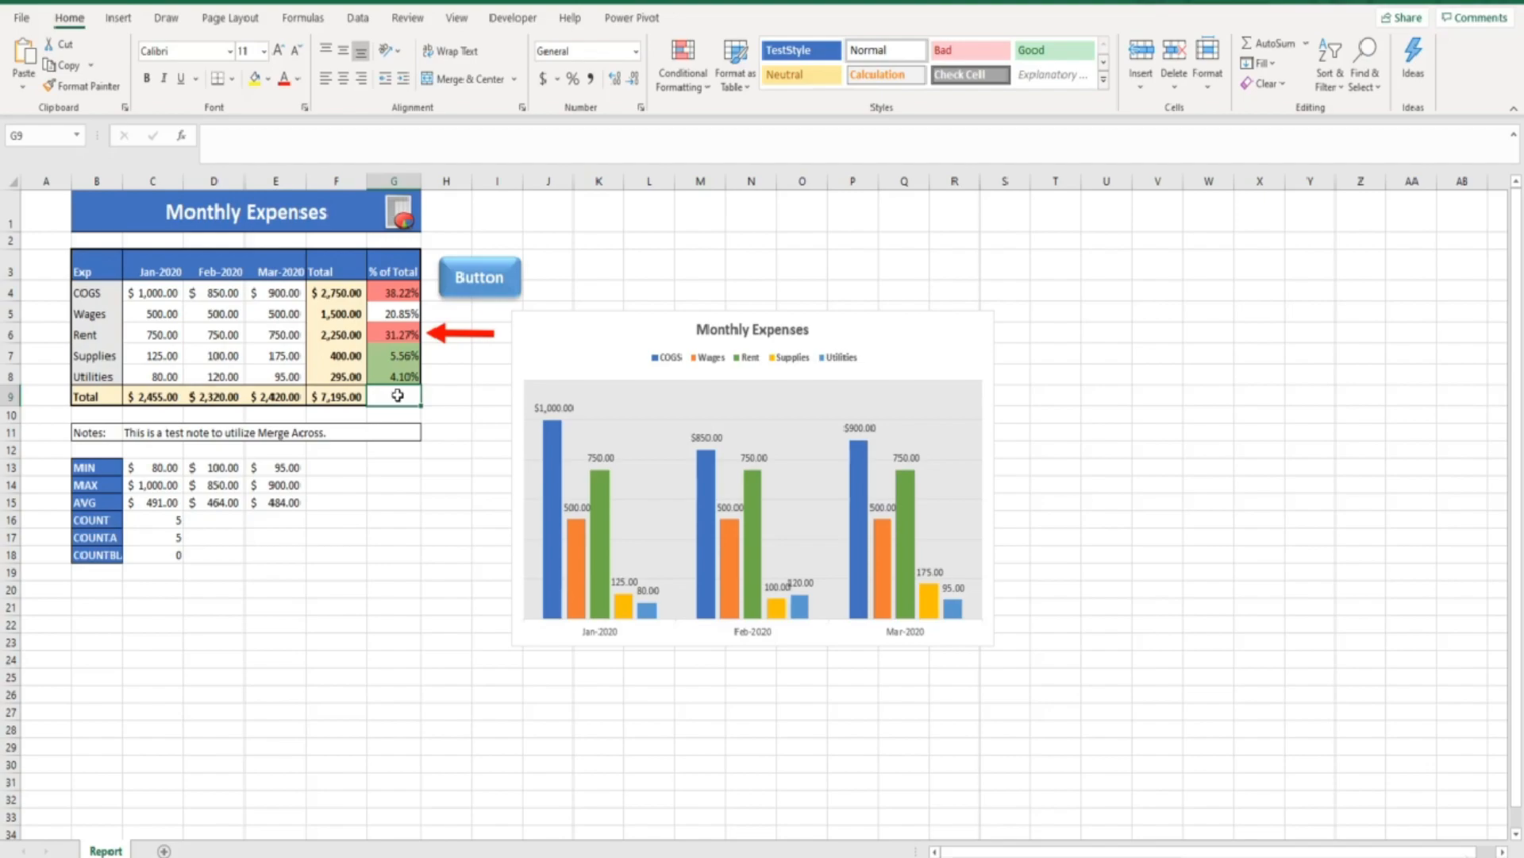
Select the Monthly Expenses chart and switch rows and columns so expenses cluster by month
{"action": "left_click", "coordinate": [560, 339]}
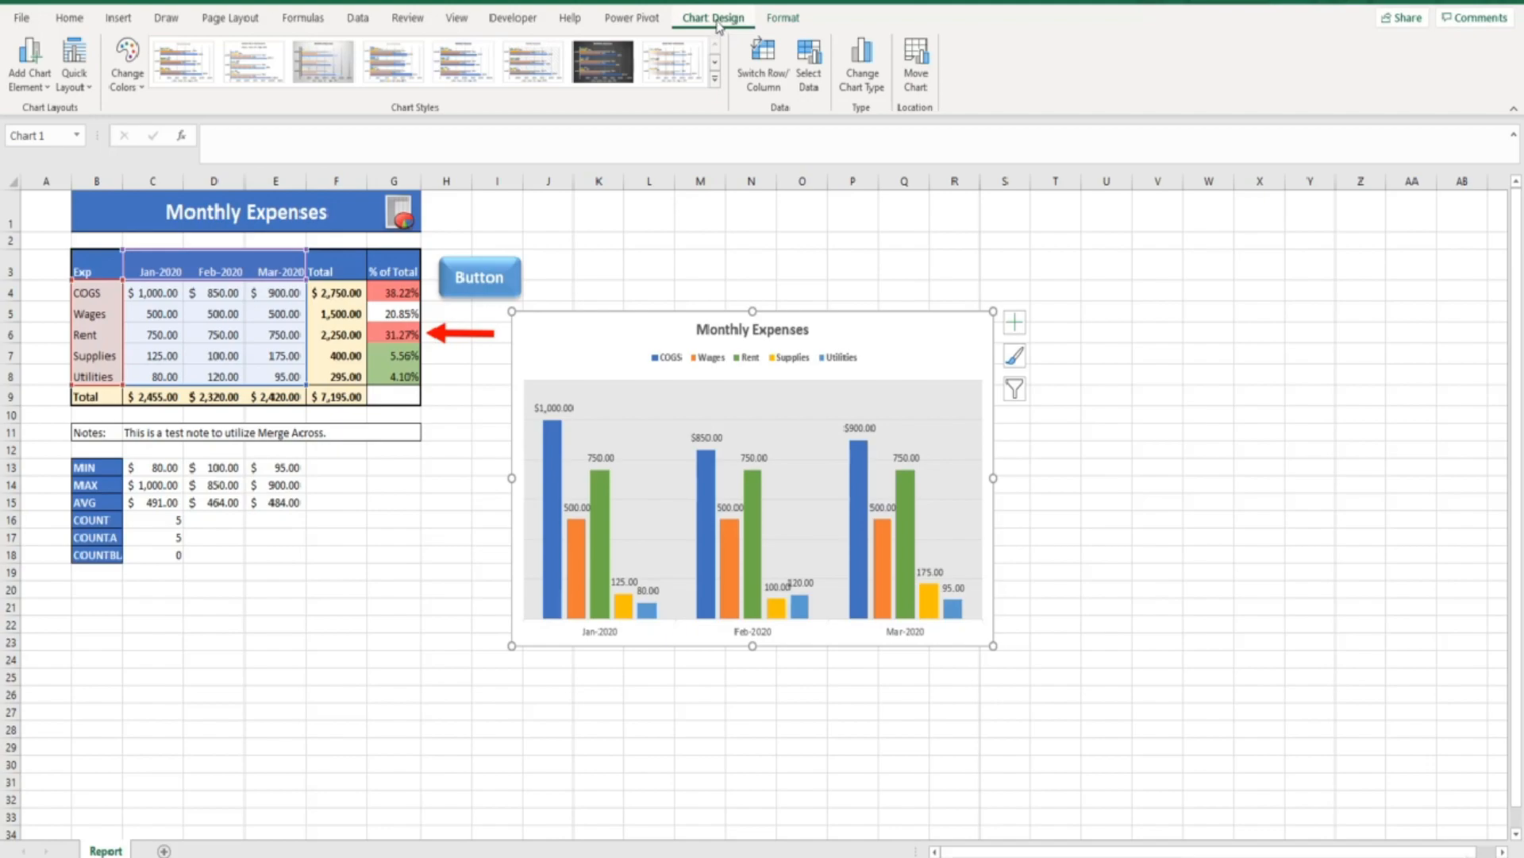
{"action": "left_click", "coordinate": [759, 63]}
{"action": "left_click_drag", "start_coordinate": [304, 383], "coordinate": [242, 386]}
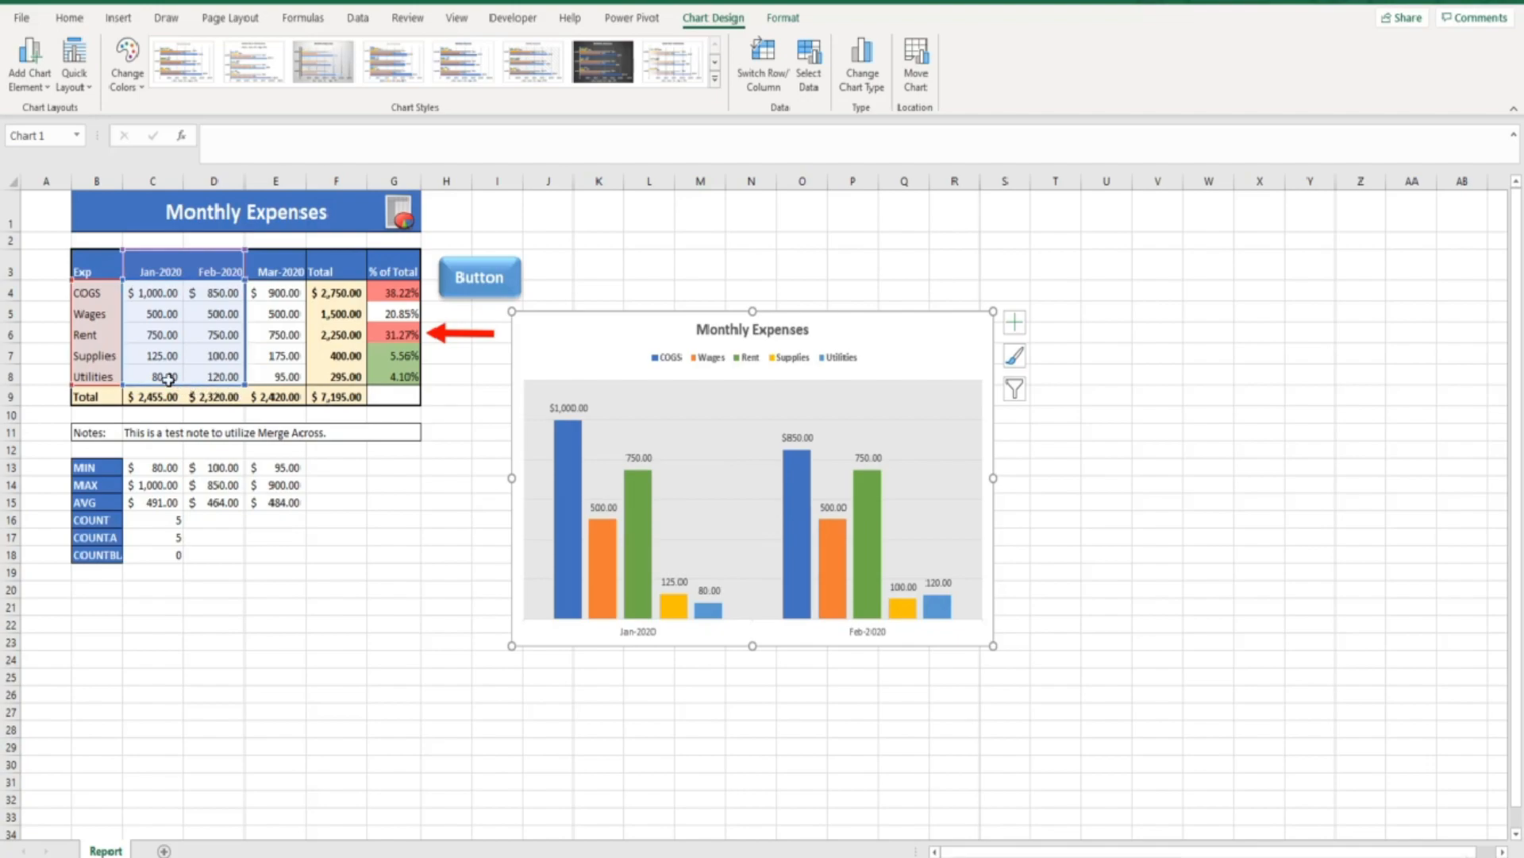
{"action": "left_click_drag", "start_coordinate": [126, 381], "coordinate": [122, 347]}
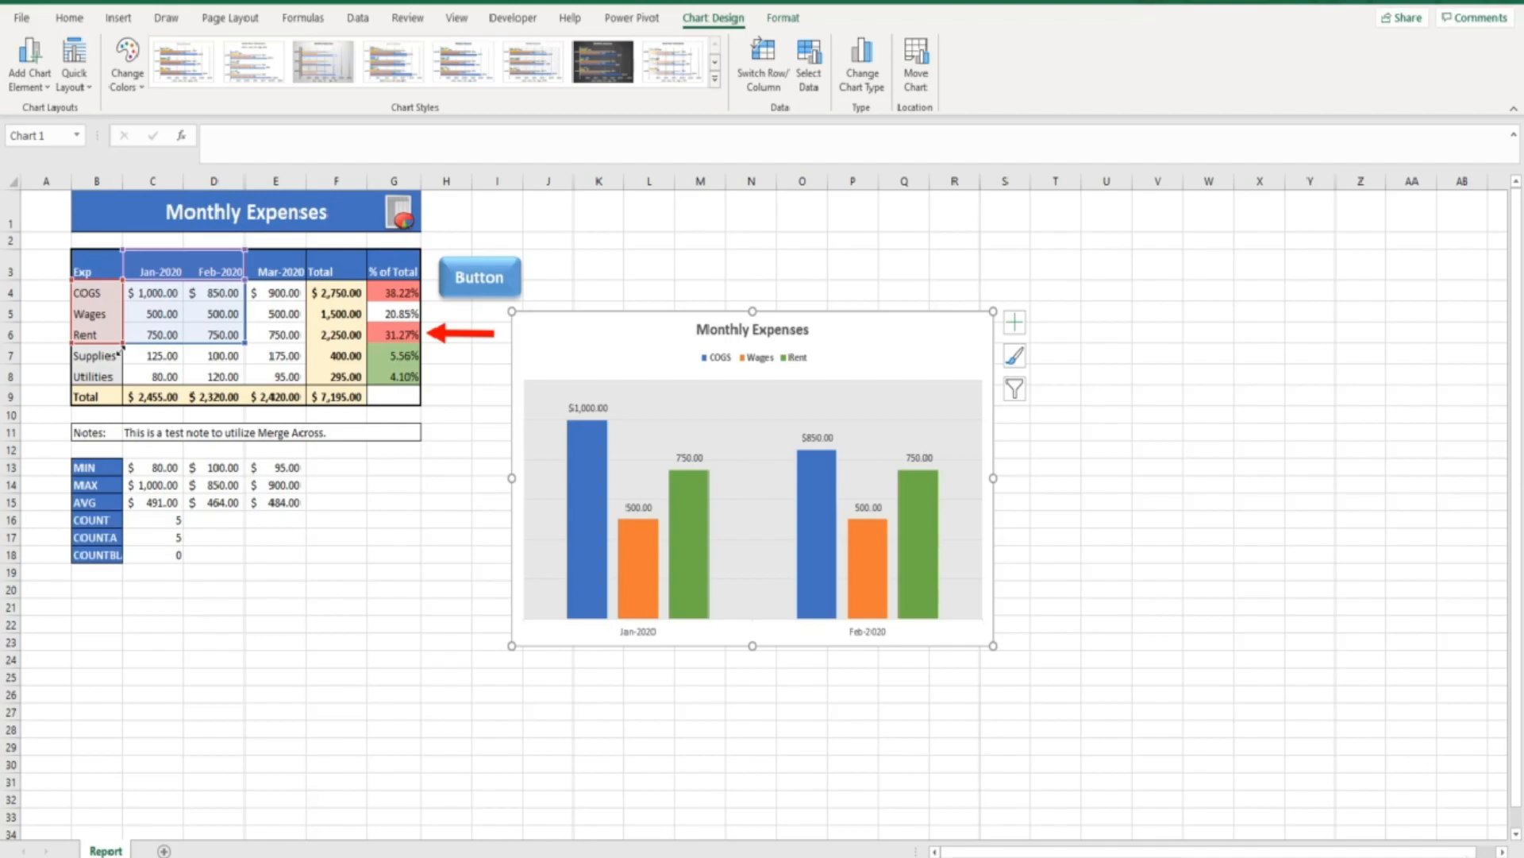
{"action": "key", "text": "ctrl+z"}
{"action": "key", "text": "ctrl+z"}
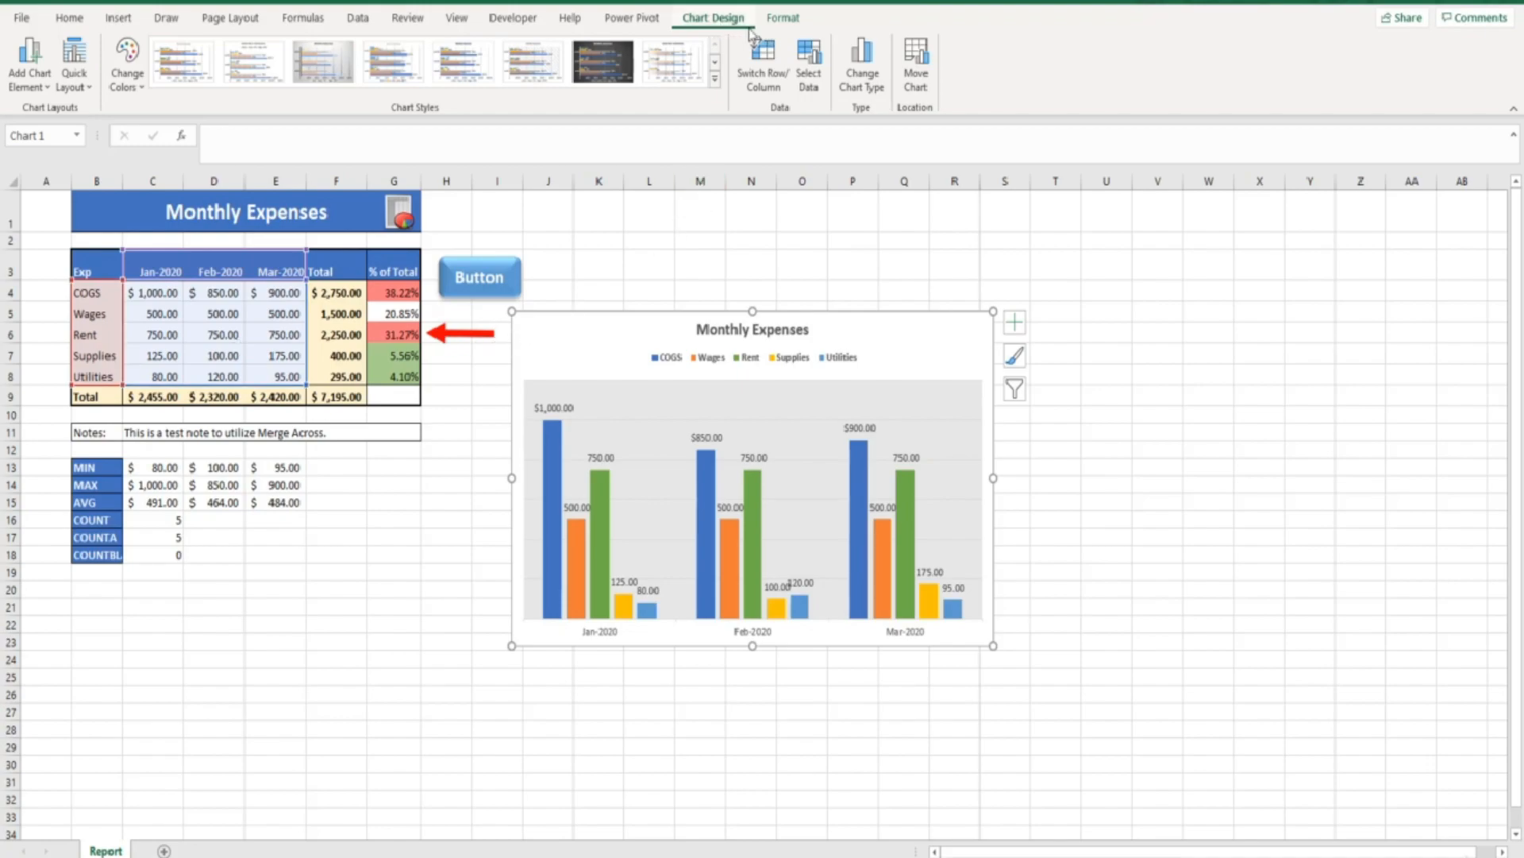
Edit the chart's data source to exclude Mar-2020, Wages and Supplies
{"action": "left_click", "coordinate": [809, 67]}
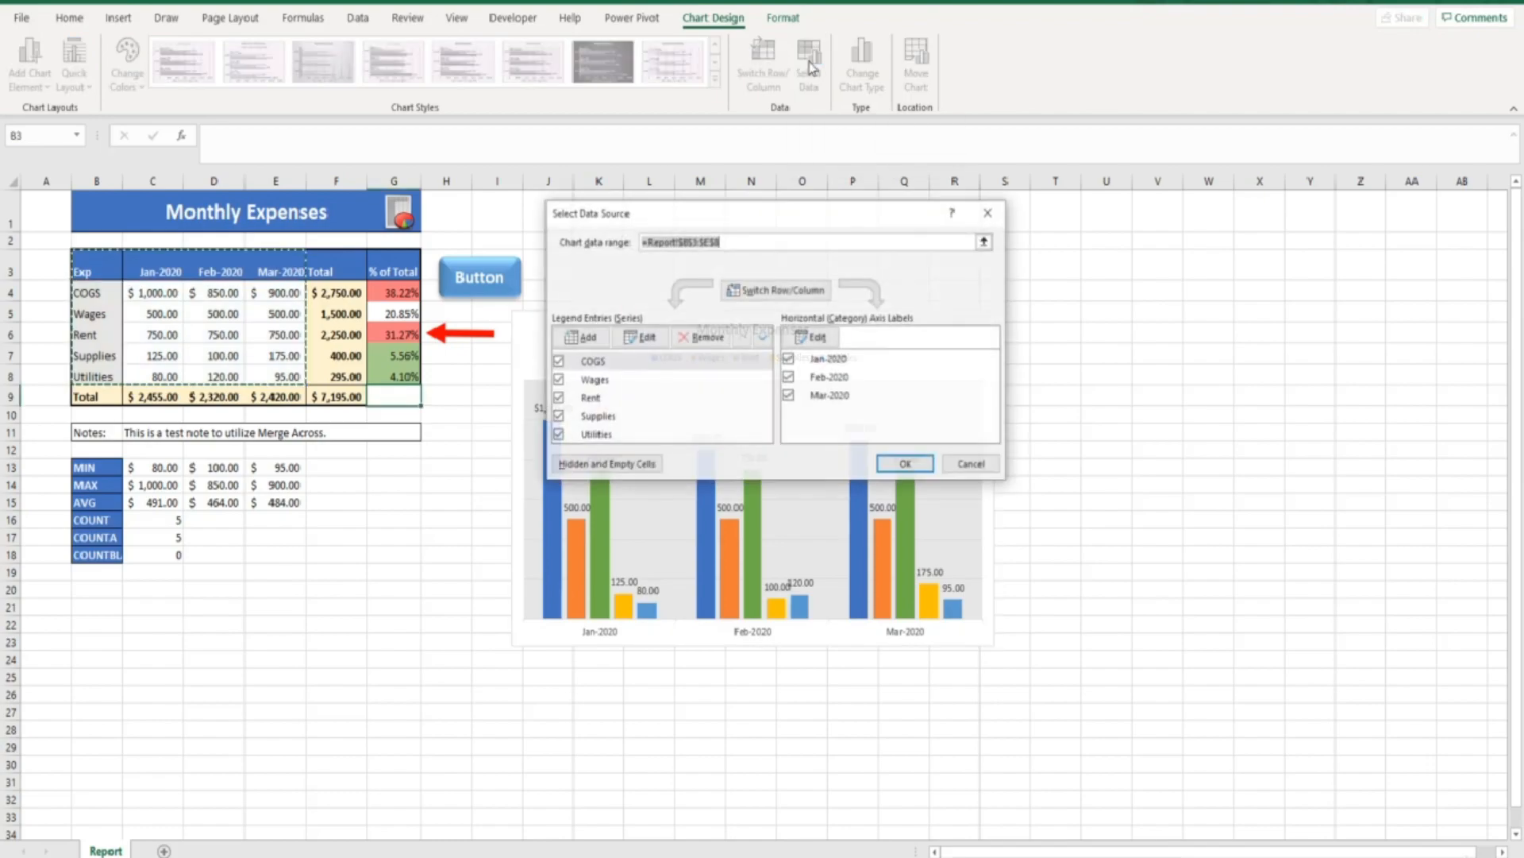
{"action": "left_click_drag", "start_coordinate": [824, 224], "coordinate": [1285, 322]}
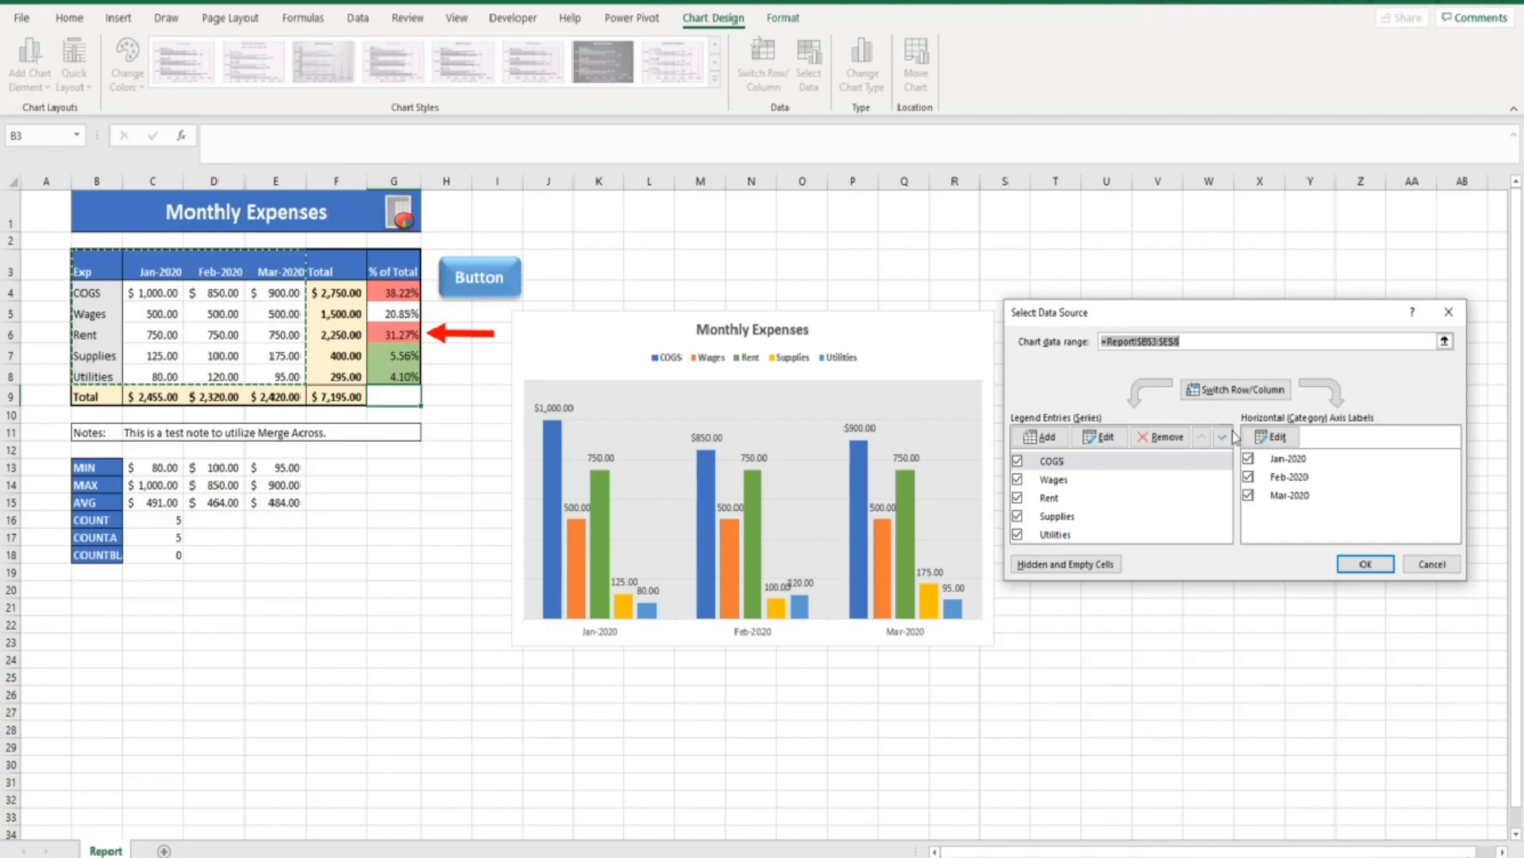
{"action": "left_click", "coordinate": [1249, 495]}
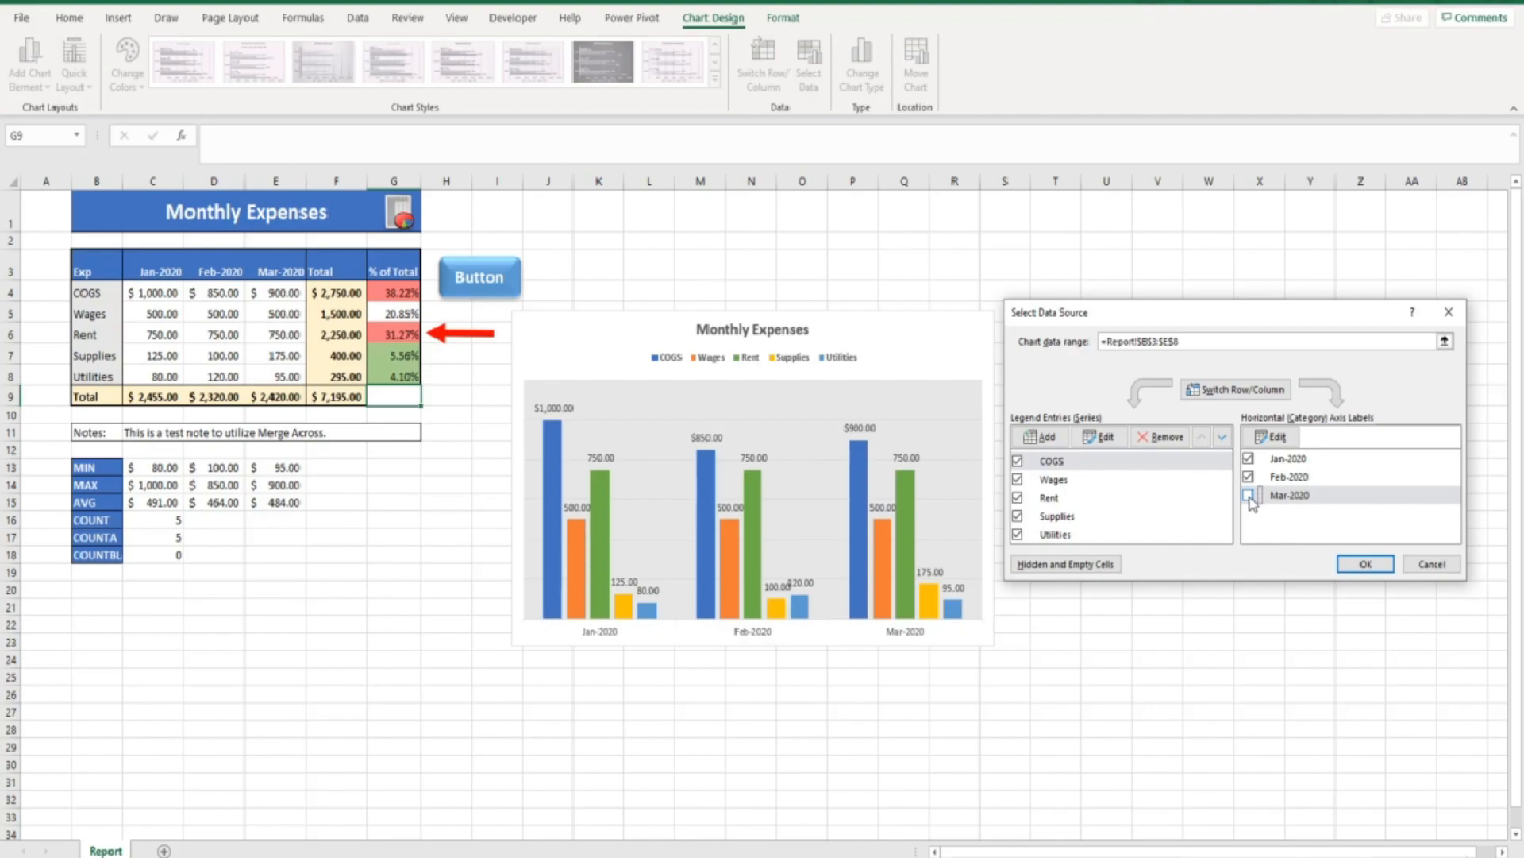
{"action": "left_click", "coordinate": [1018, 480]}
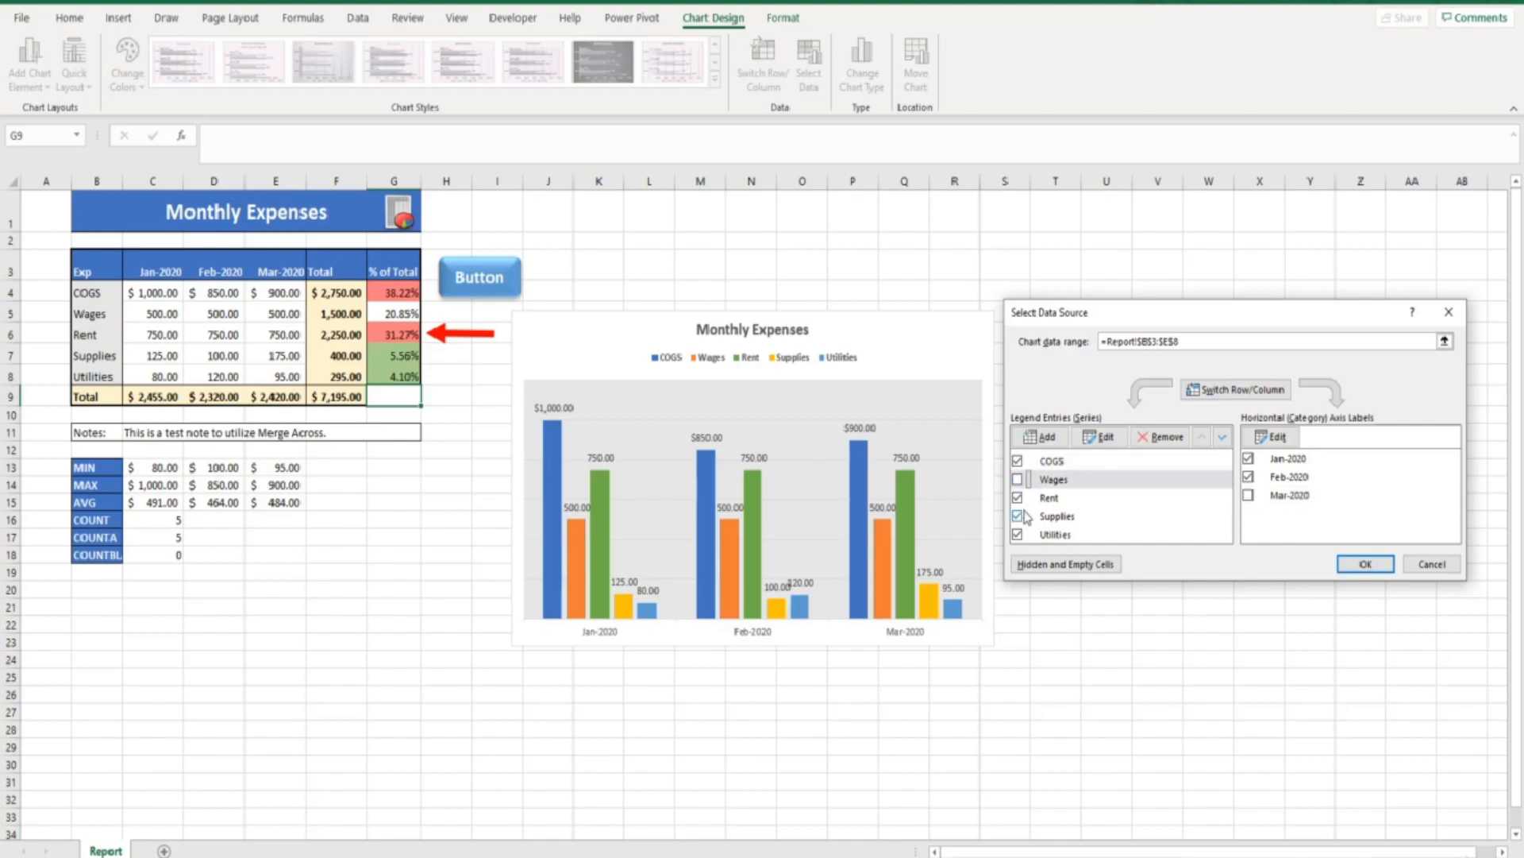
{"action": "left_click", "coordinate": [1020, 516]}
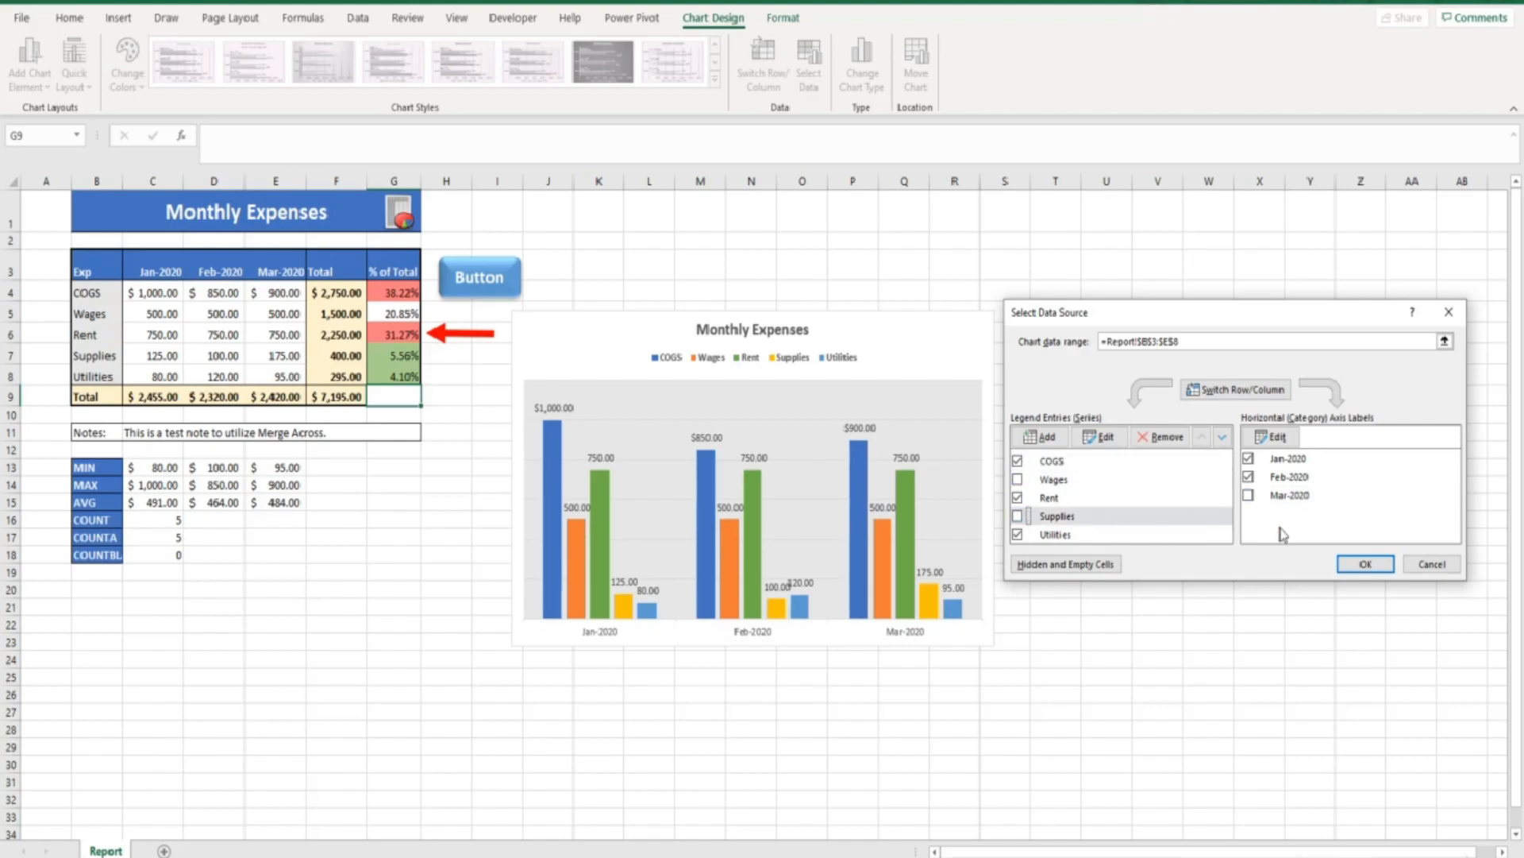
{"action": "left_click", "coordinate": [1362, 564]}
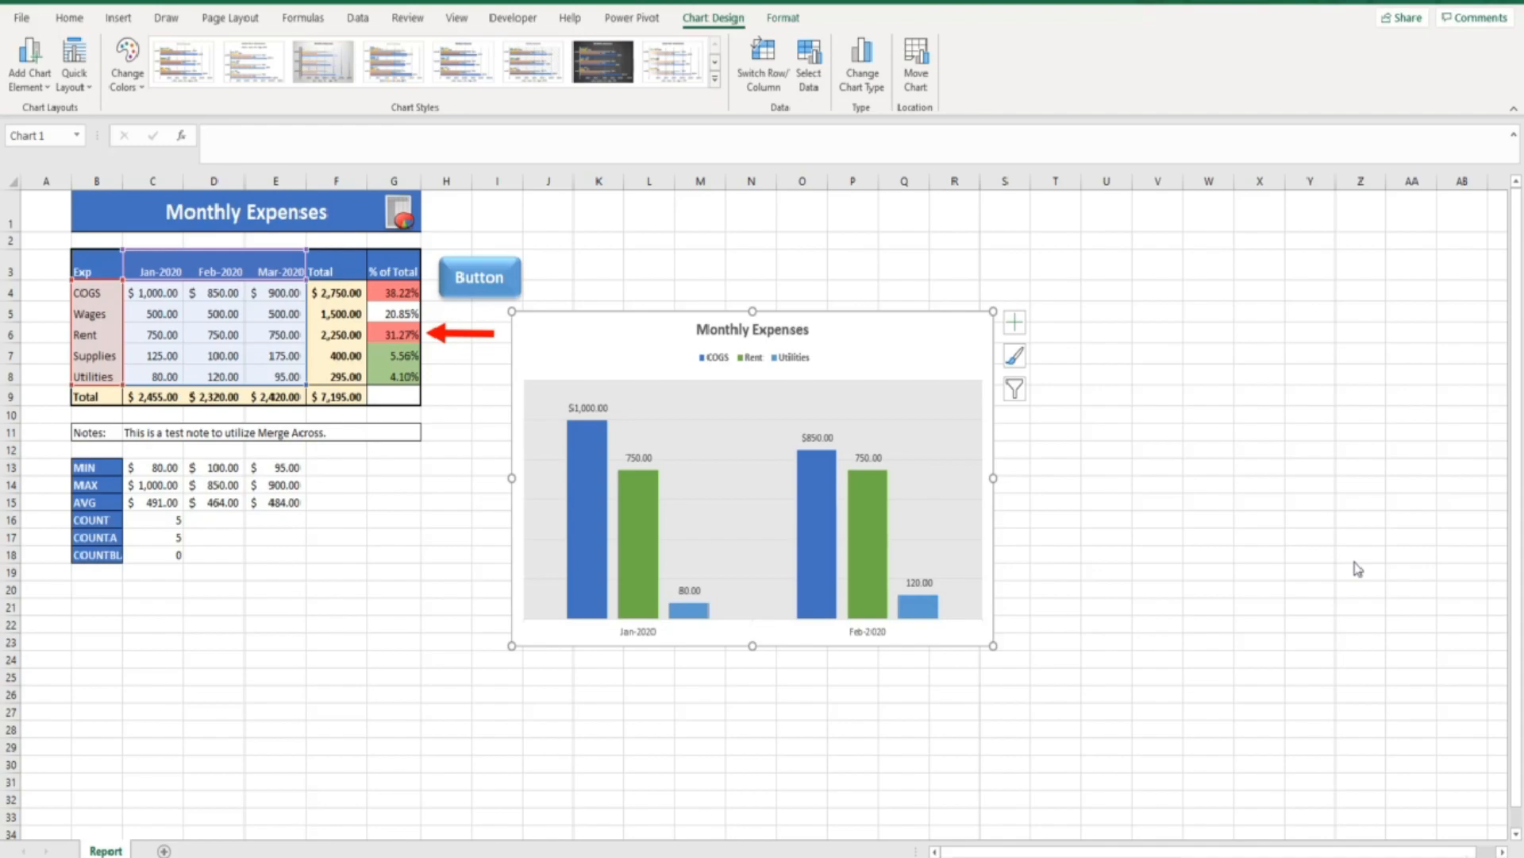
Recheck the Wages and Supplies series in the chart's data source and apply
{"action": "left_click", "coordinate": [809, 79]}
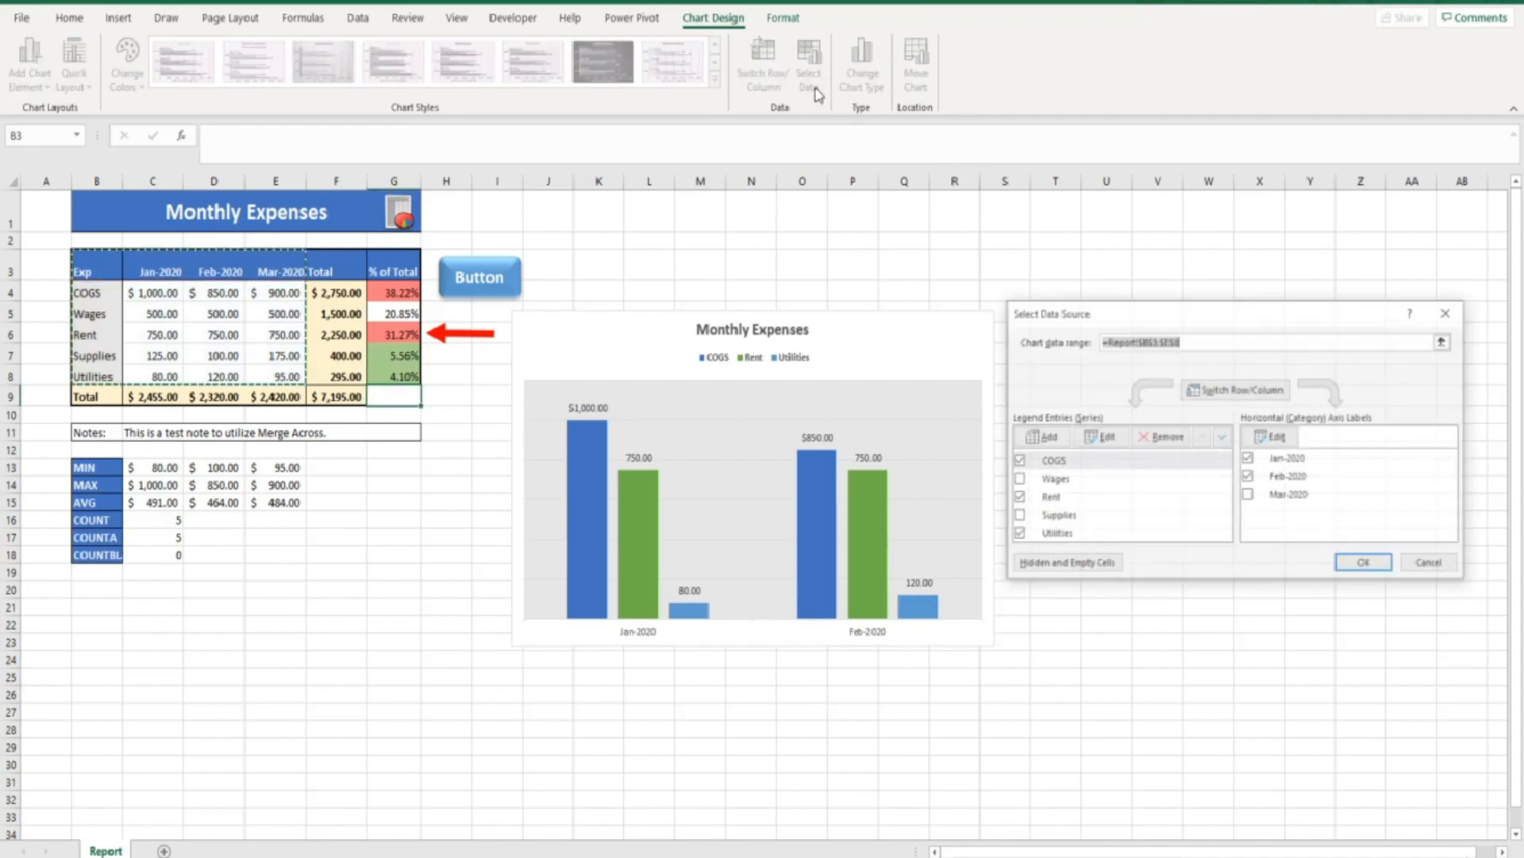
{"action": "left_click", "coordinate": [1017, 479]}
{"action": "left_click", "coordinate": [1018, 516]}
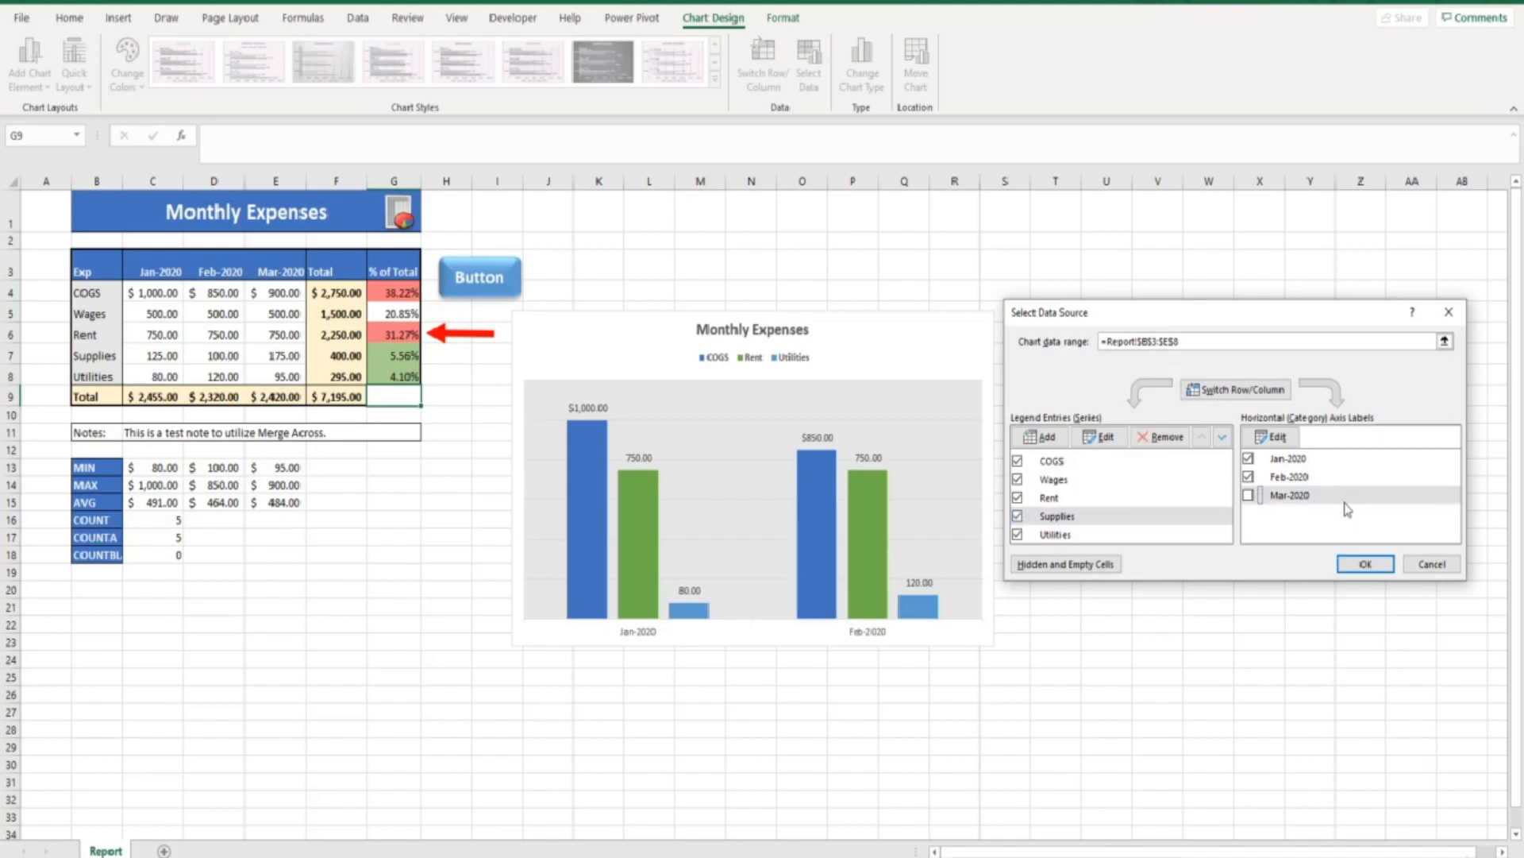
{"action": "left_click", "coordinate": [1365, 564]}
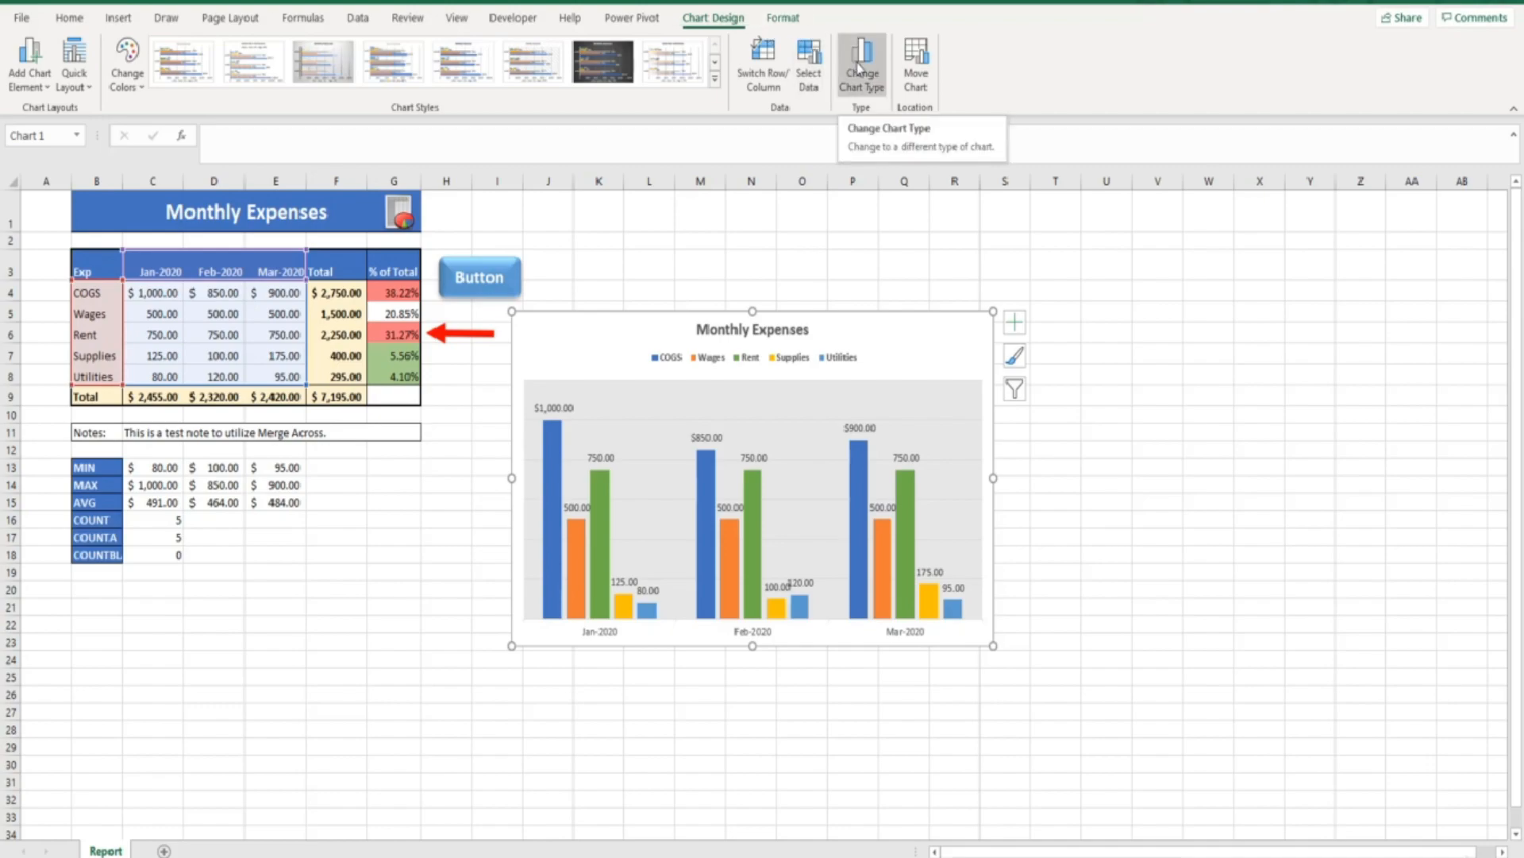
{"action": "left_click", "coordinate": [858, 71]}
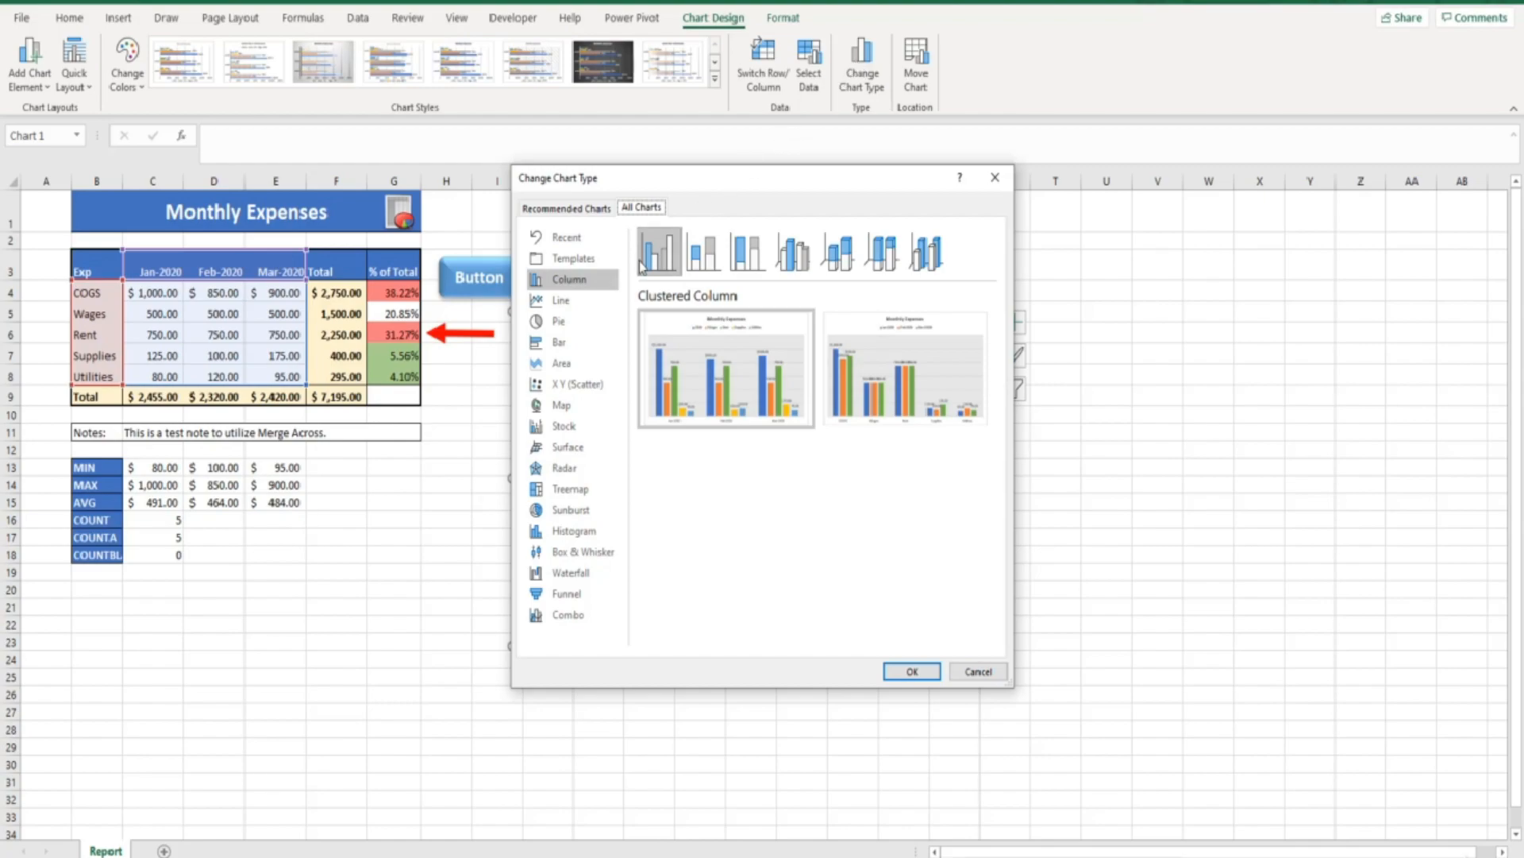
{"action": "left_click", "coordinate": [569, 346]}
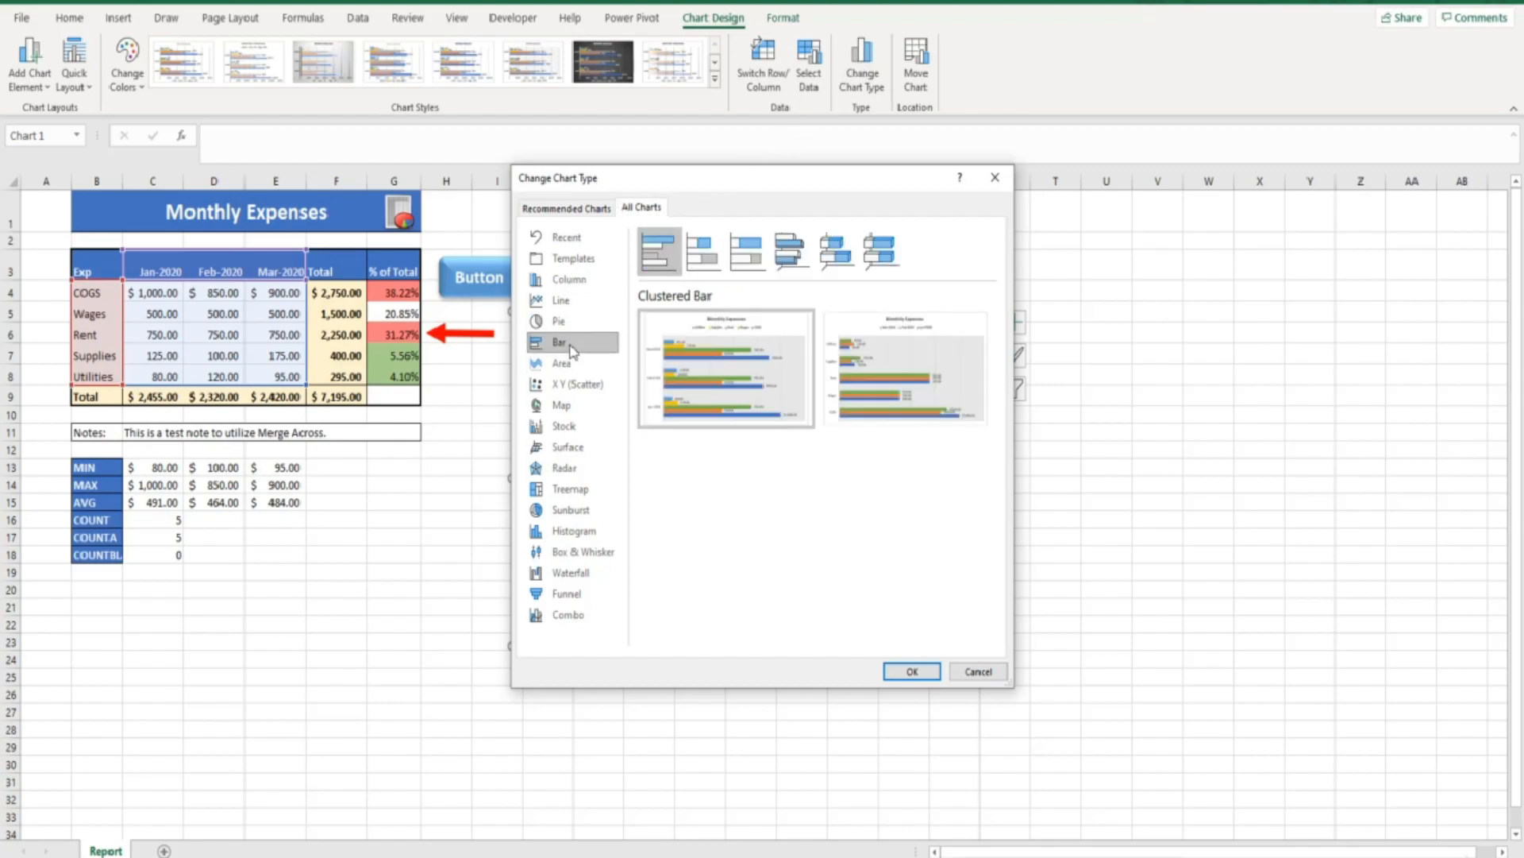
{"action": "left_click", "coordinate": [913, 671]}
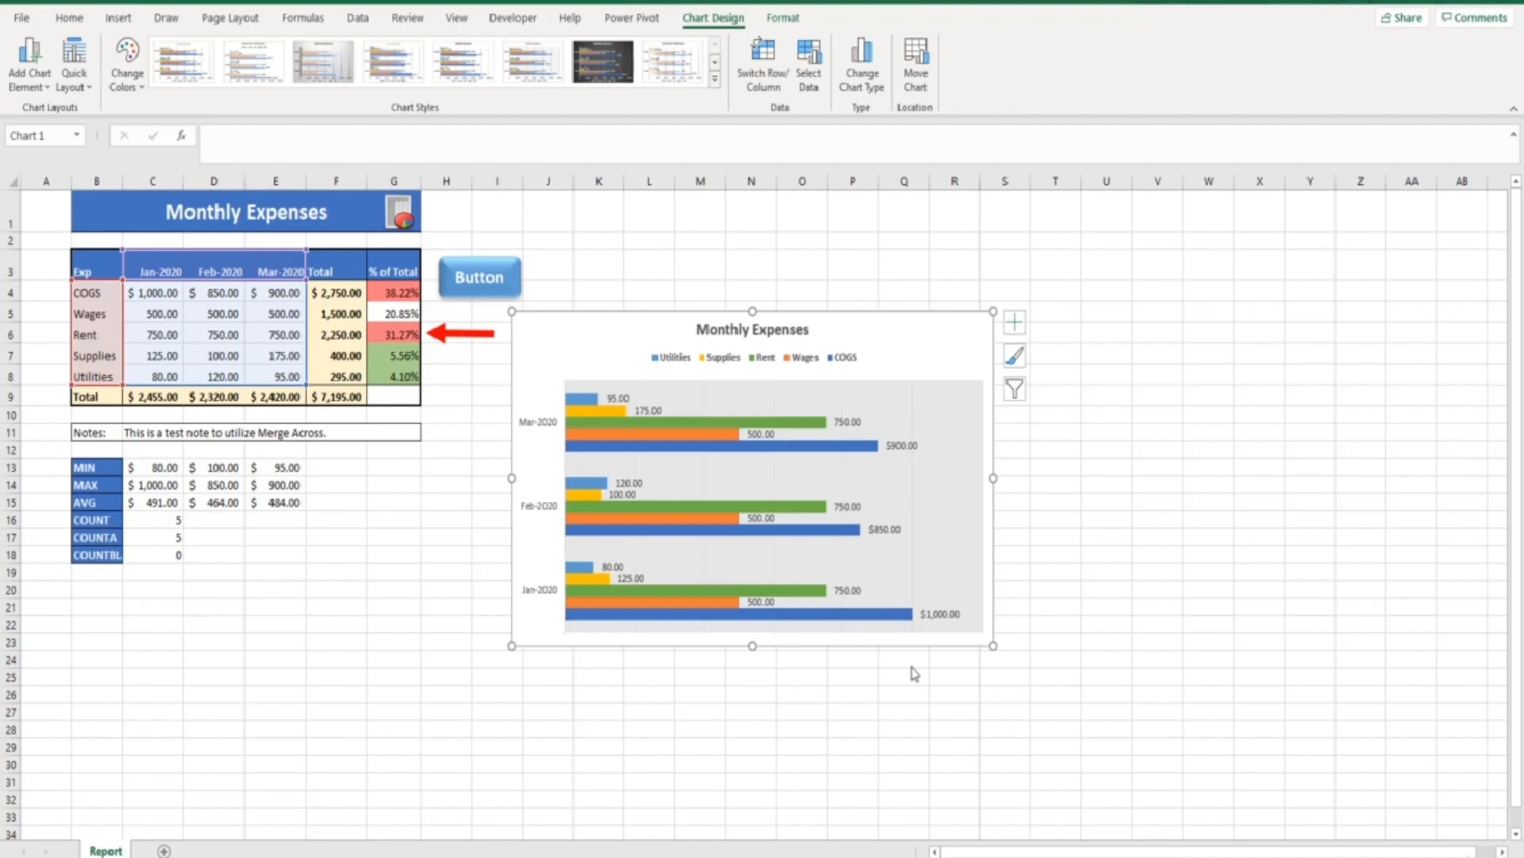
{"action": "key", "text": "ctrl+z"}
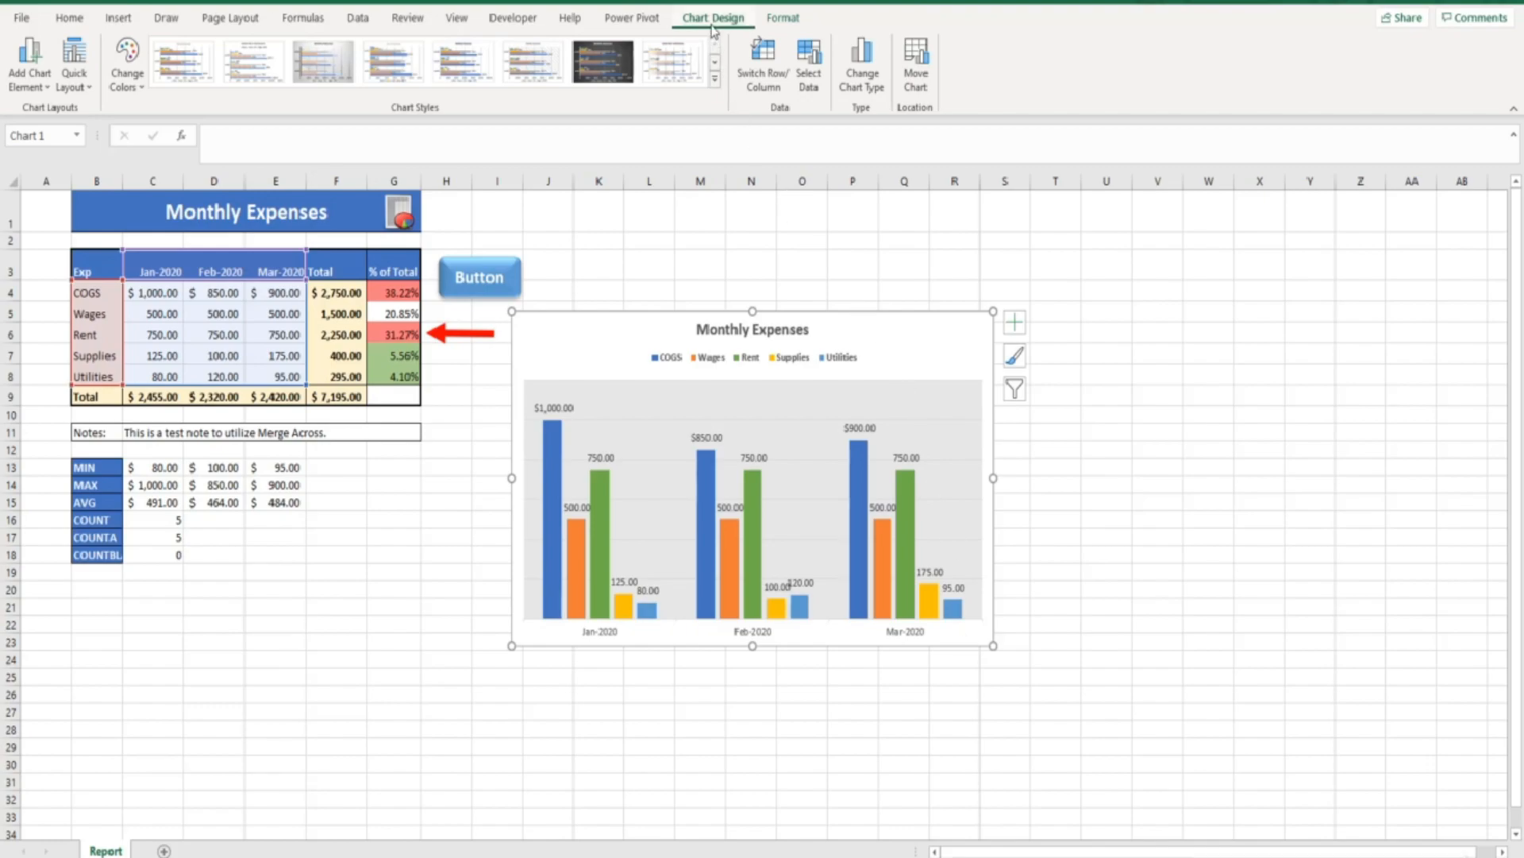
Move the chart onto its own new sheet, Chart1
{"action": "left_click", "coordinate": [915, 80]}
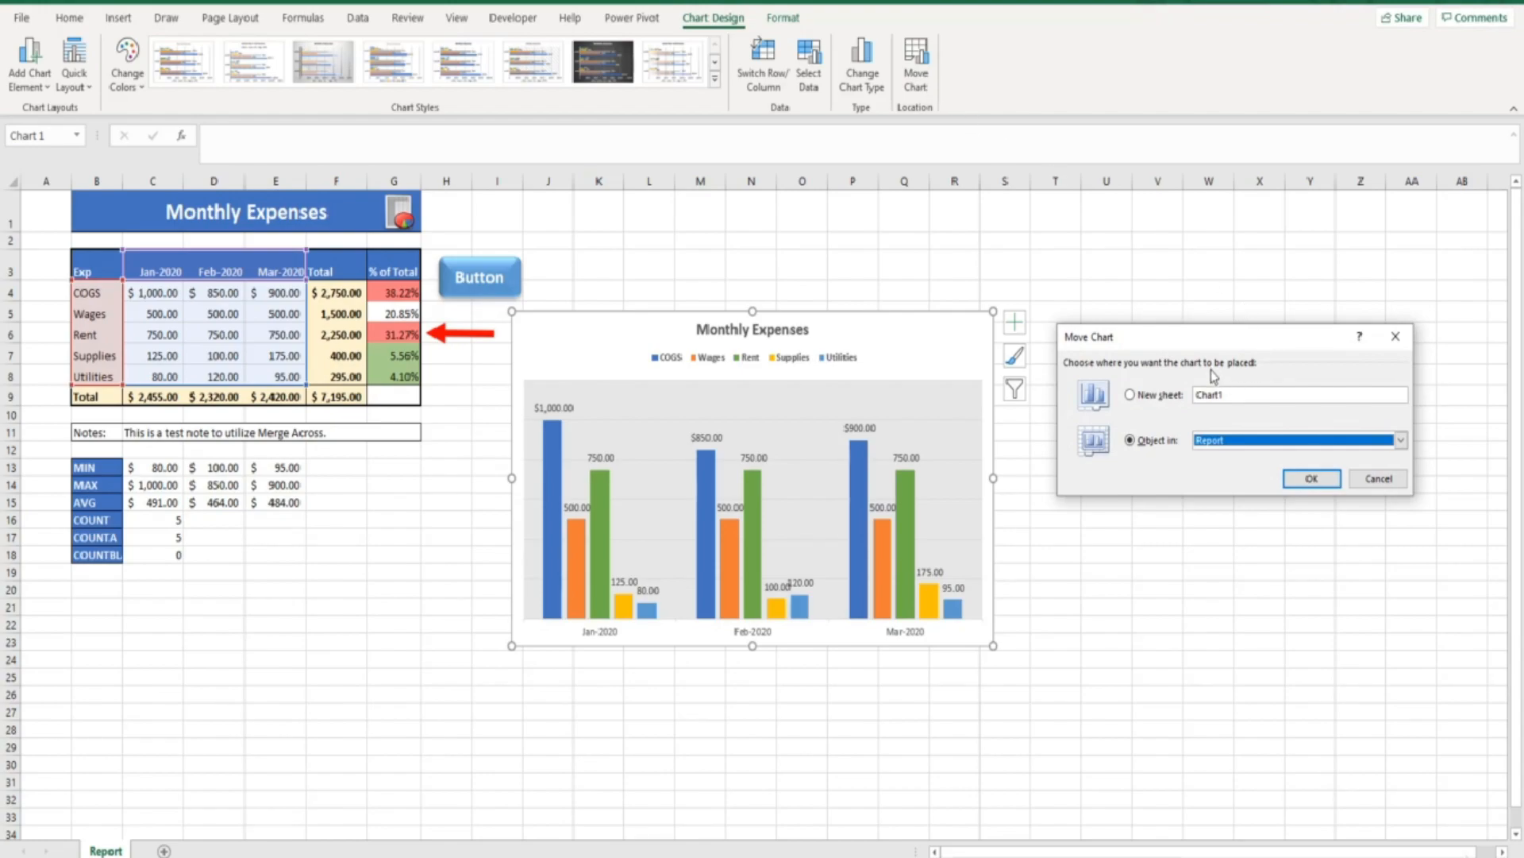
{"action": "left_click", "coordinate": [1130, 396]}
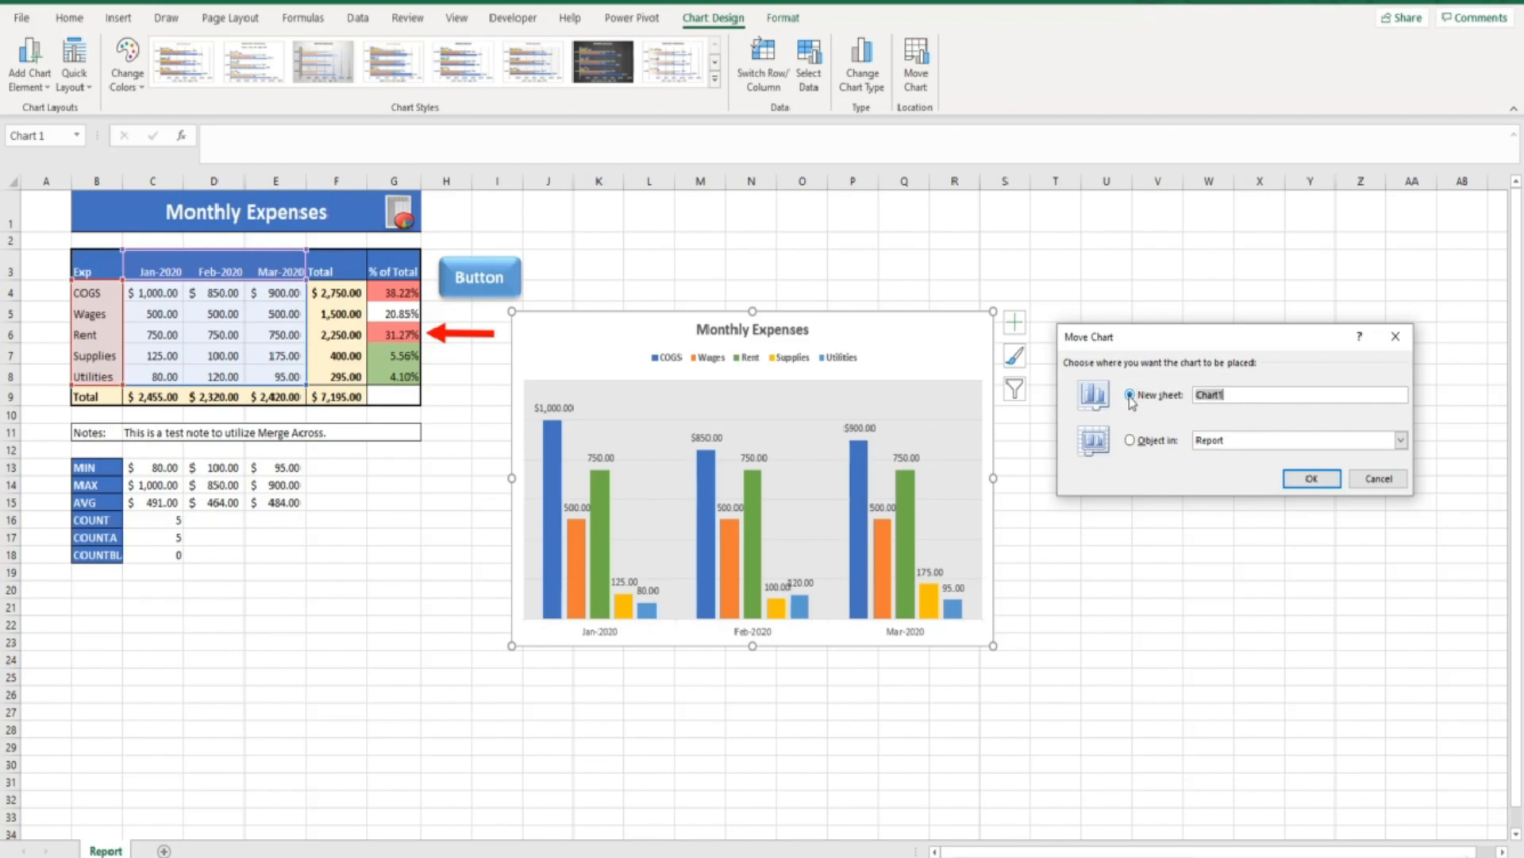
{"action": "left_click", "coordinate": [1311, 478]}
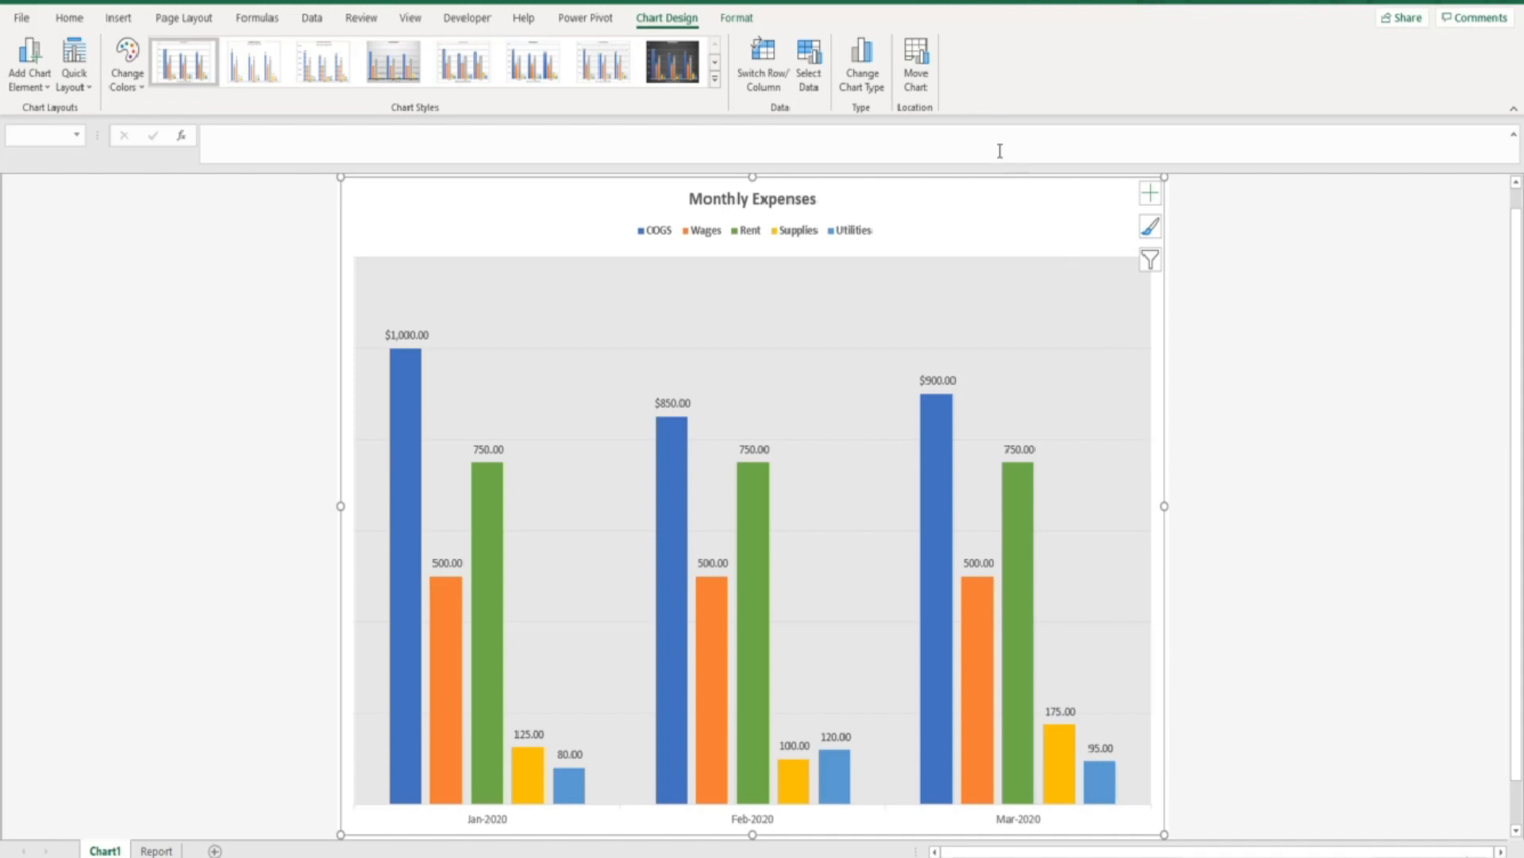
Move the chart back as an embedded object on the Report sheet
{"action": "left_click", "coordinate": [915, 65]}
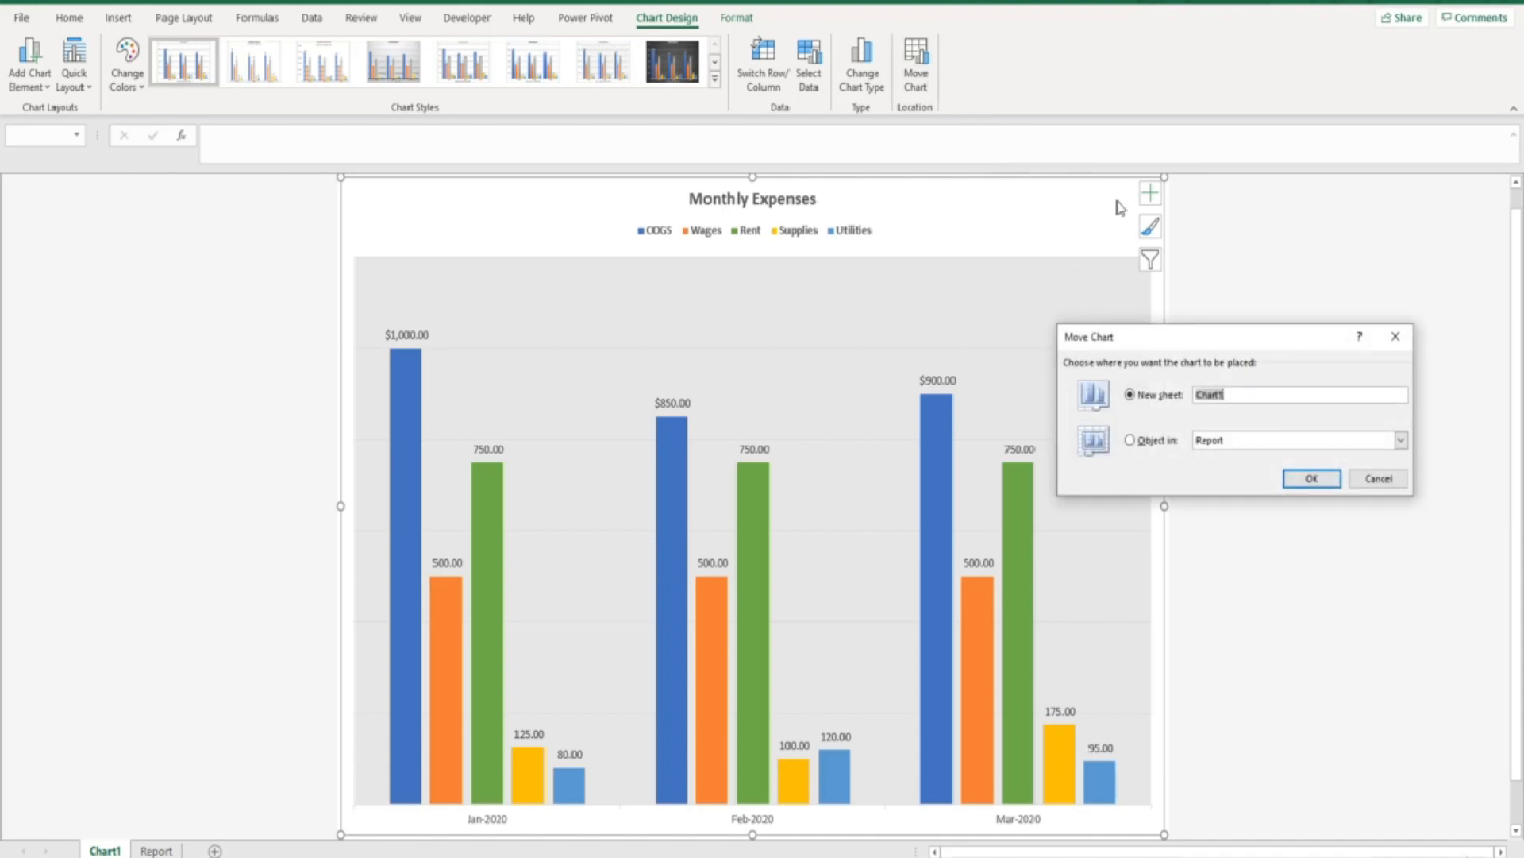
{"action": "left_click", "coordinate": [1131, 443]}
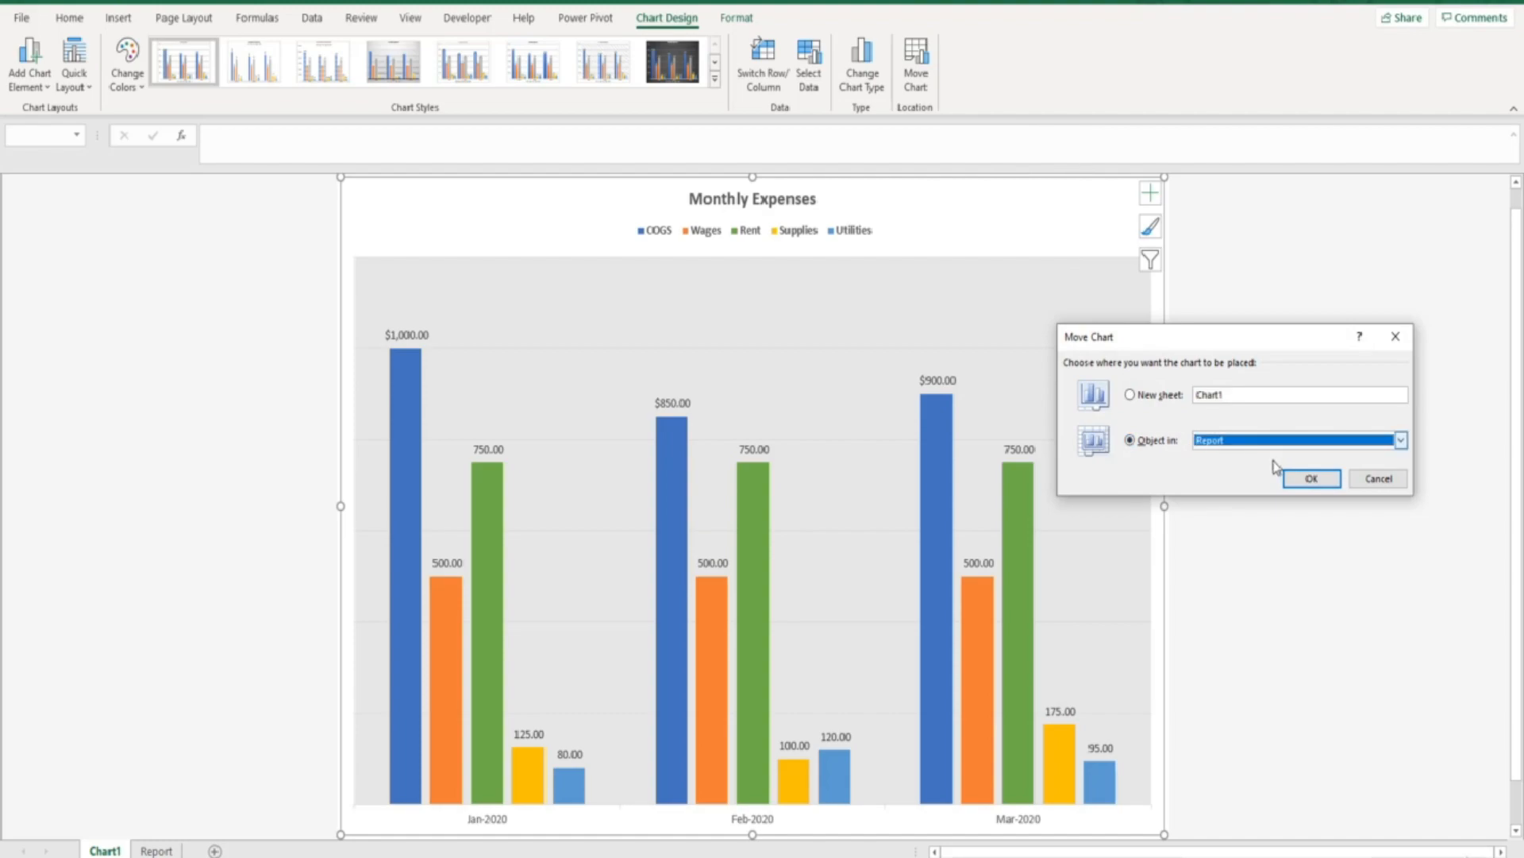
{"action": "left_click", "coordinate": [1309, 477]}
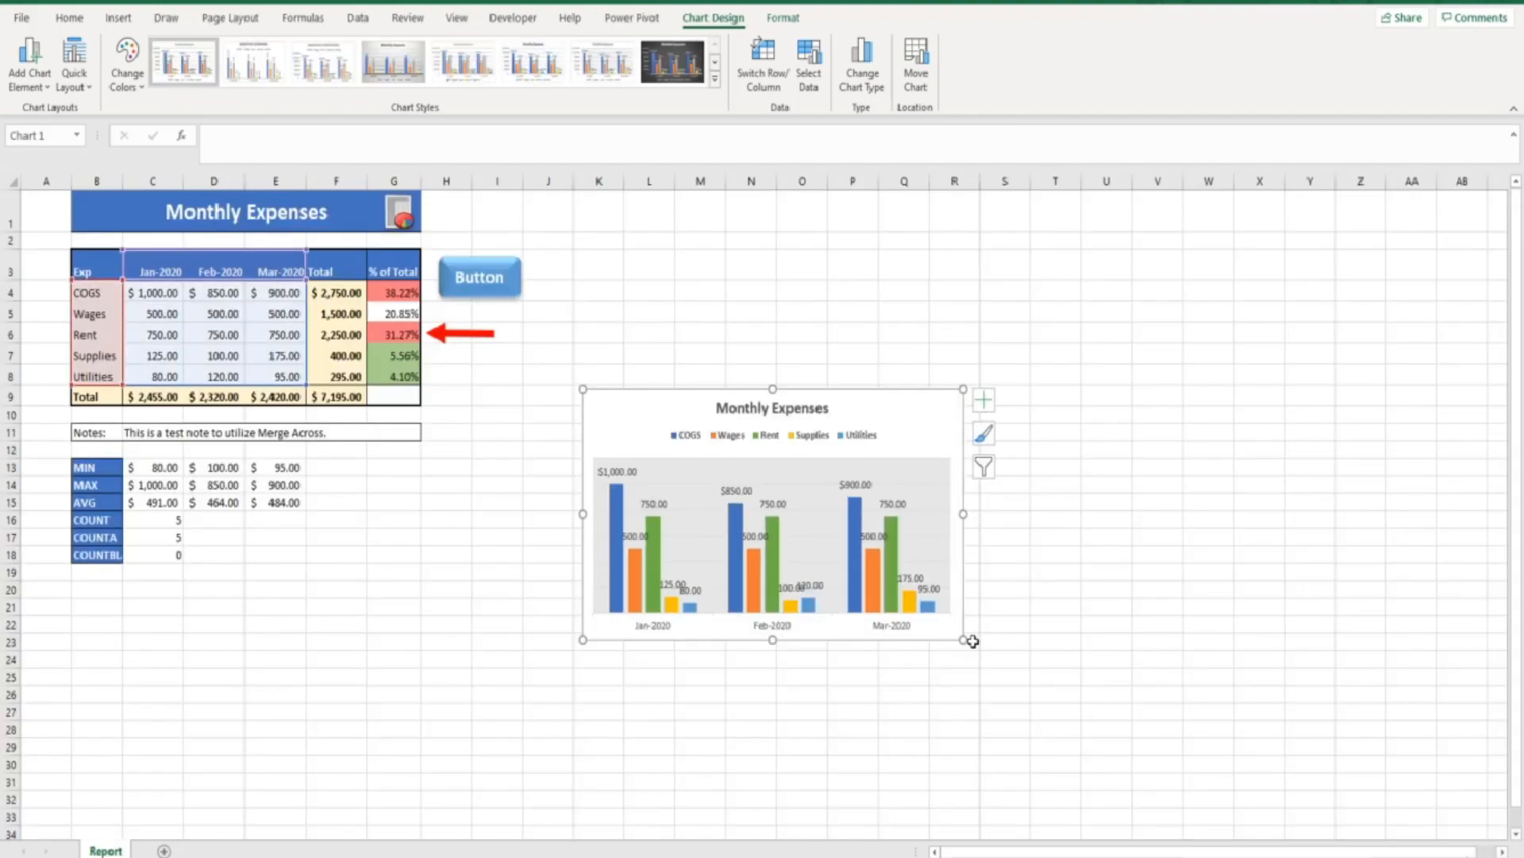
Enlarge the chart, shift it up-left toward the table, then remove it from Report
{"action": "left_click_drag", "start_coordinate": [965, 640], "coordinate": [1054, 713]}
{"action": "left_click_drag", "start_coordinate": [950, 415], "coordinate": [887, 348]}
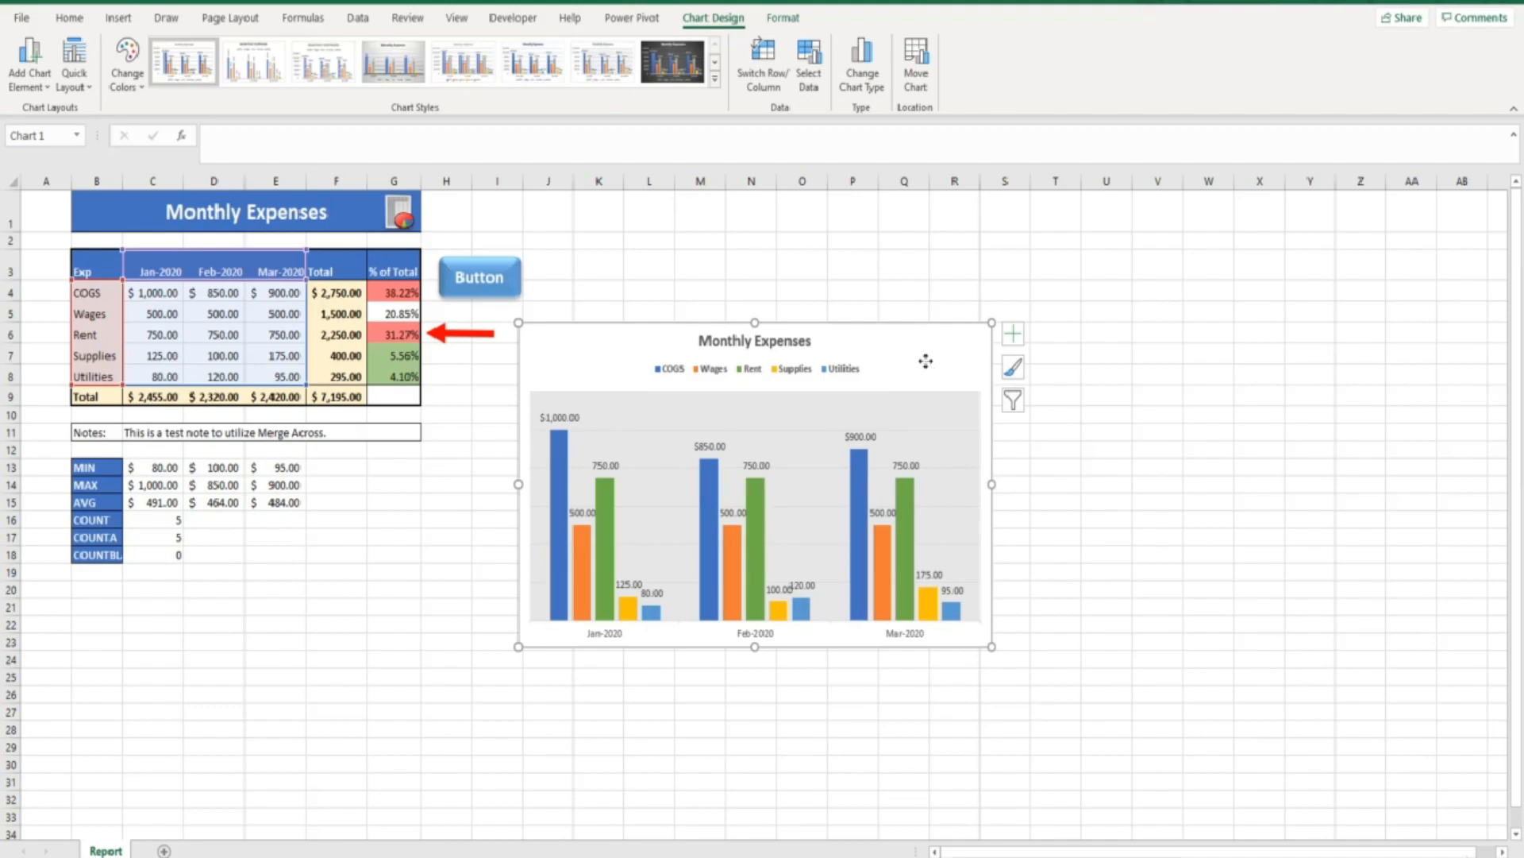
{"action": "key", "text": "Delete"}
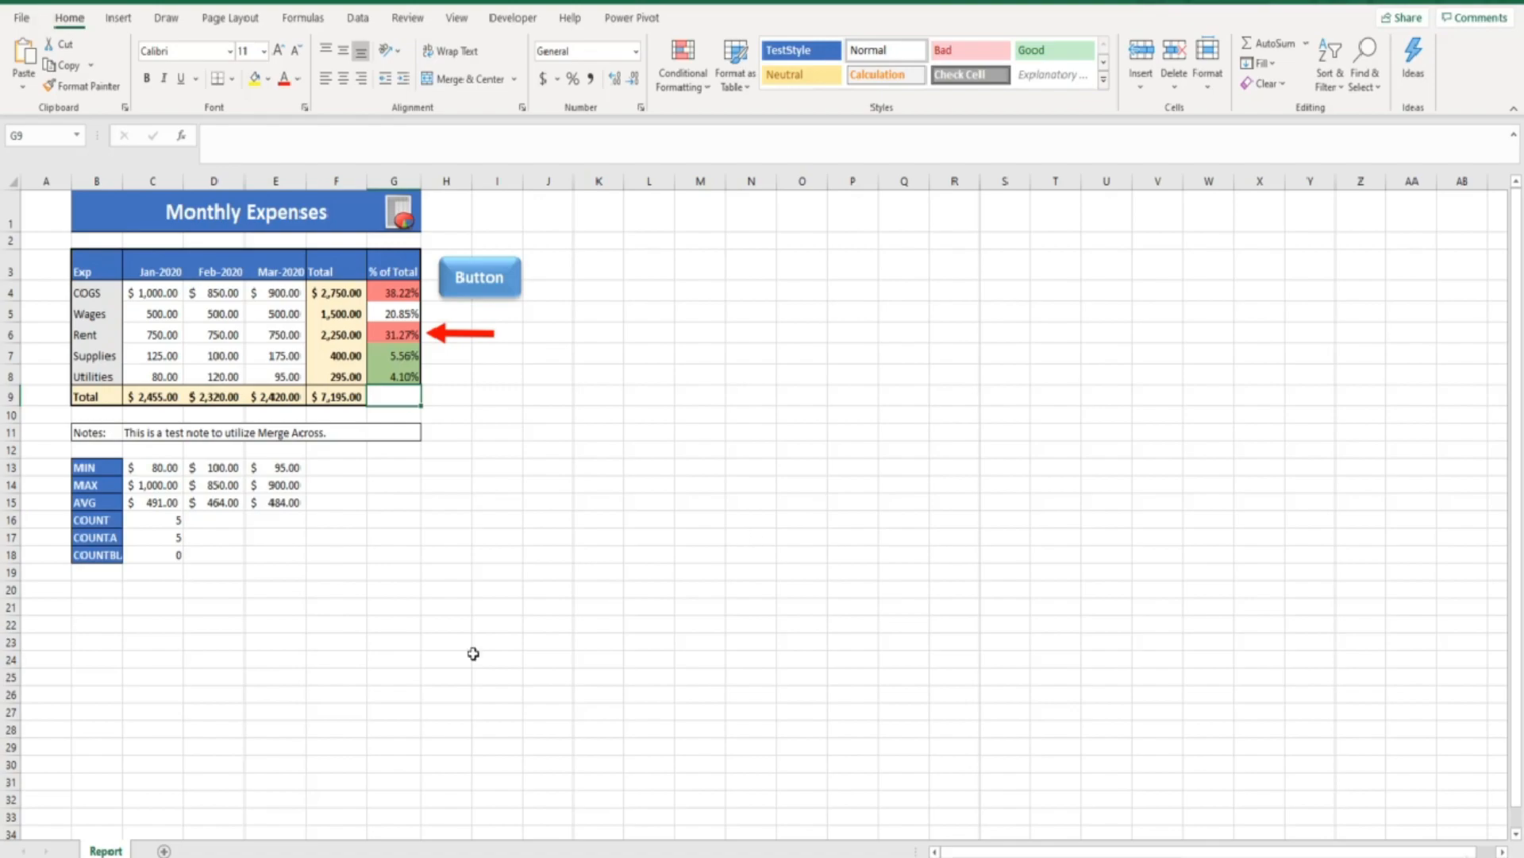
Add a blank Sheet1, paste the chart there, nudge it, then cut it again
{"action": "left_click", "coordinate": [163, 850]}
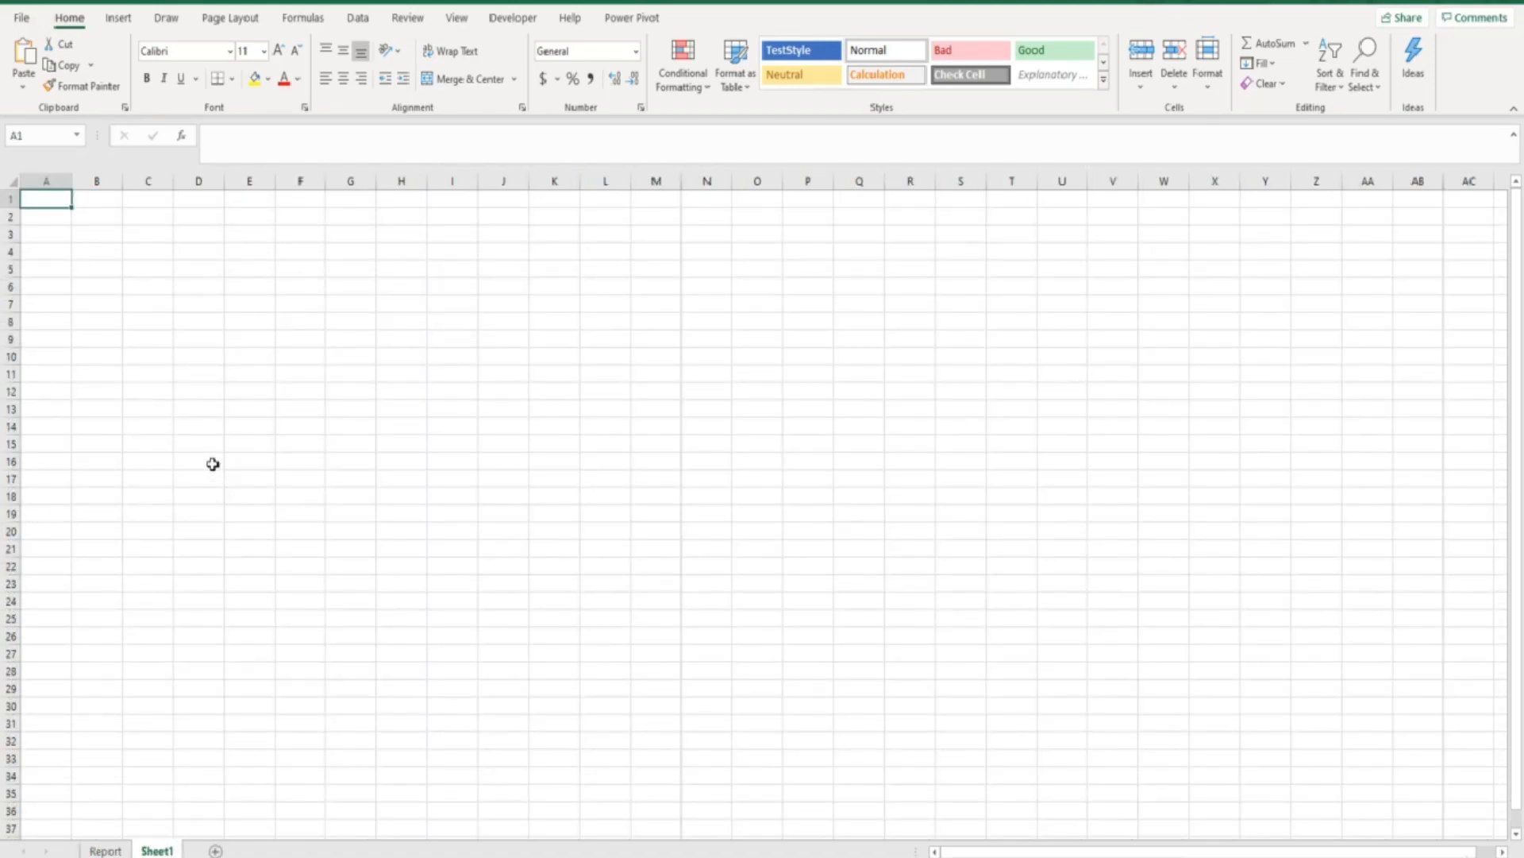
{"action": "key", "text": "ctrl+v"}
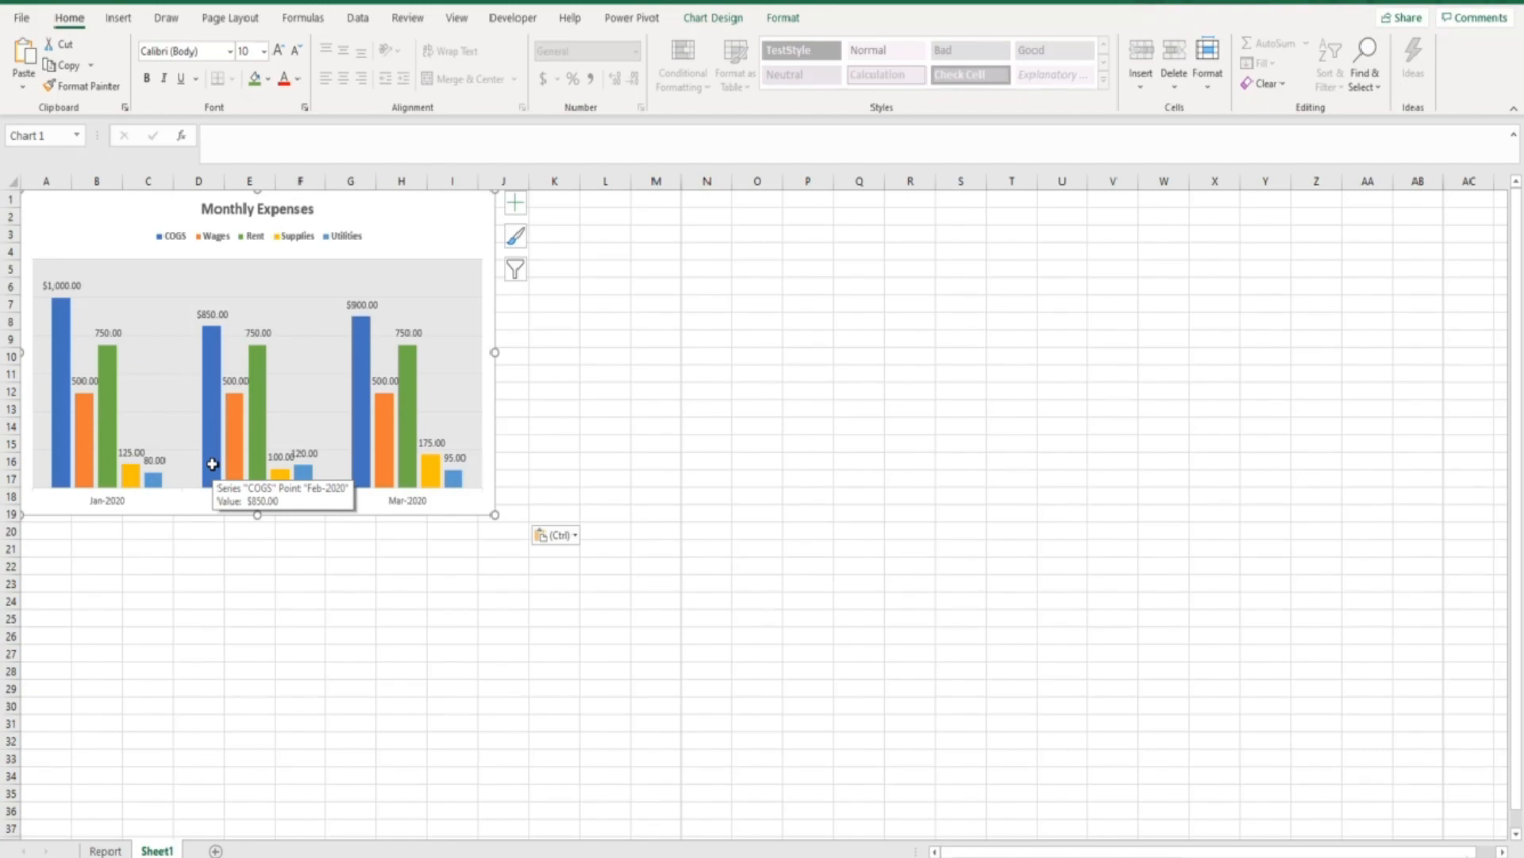
{"action": "left_click_drag", "start_coordinate": [395, 221], "coordinate": [430, 250]}
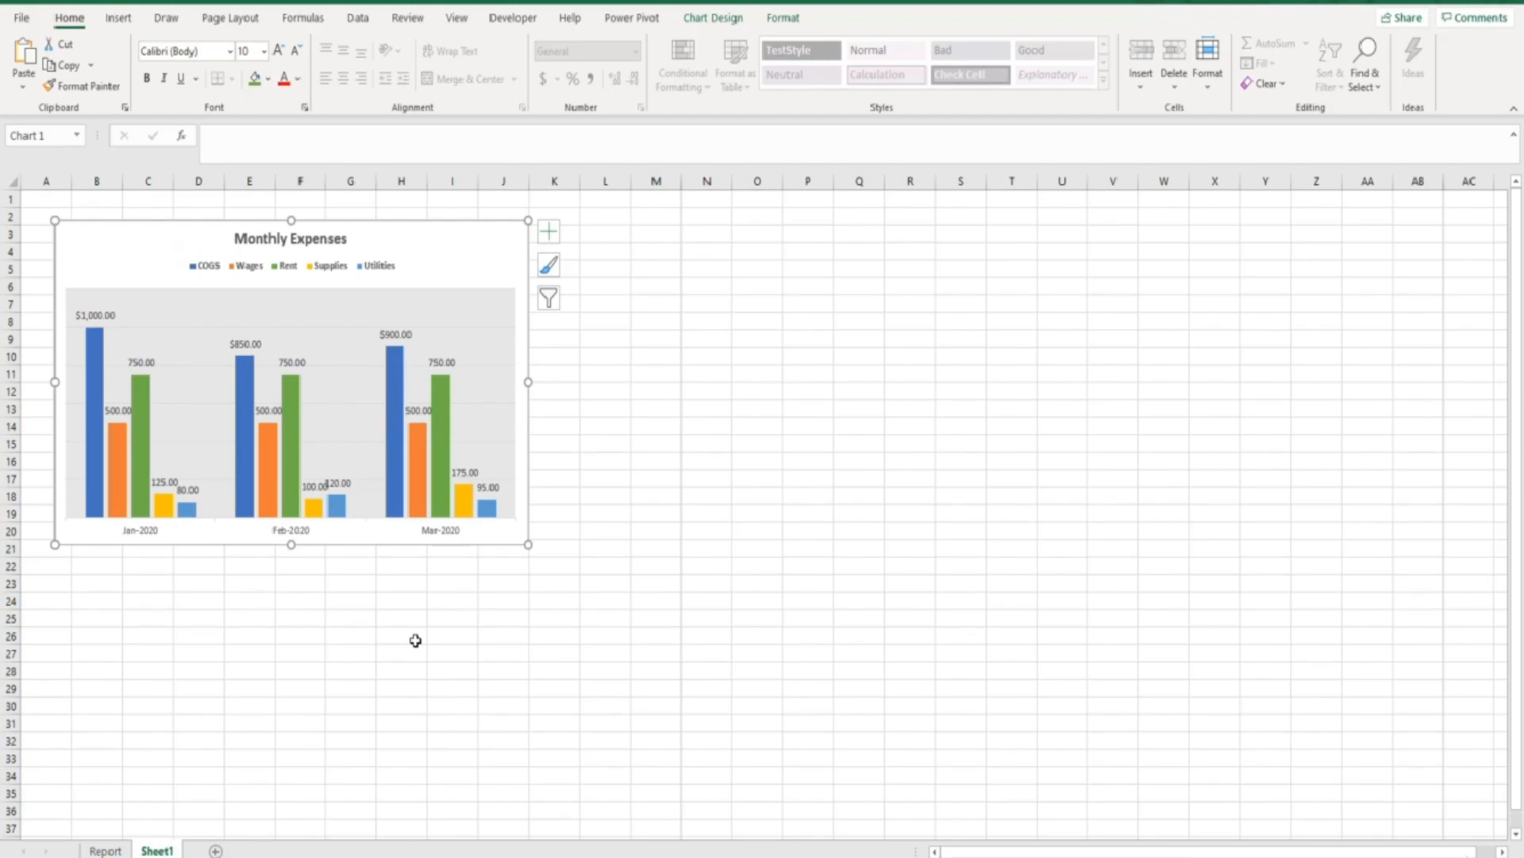
{"action": "key", "text": "Delete"}
Paste the chart at cell L17 on Report and move it up beside the expense table
{"action": "left_click", "coordinate": [105, 850]}
{"action": "left_click", "coordinate": [646, 534]}
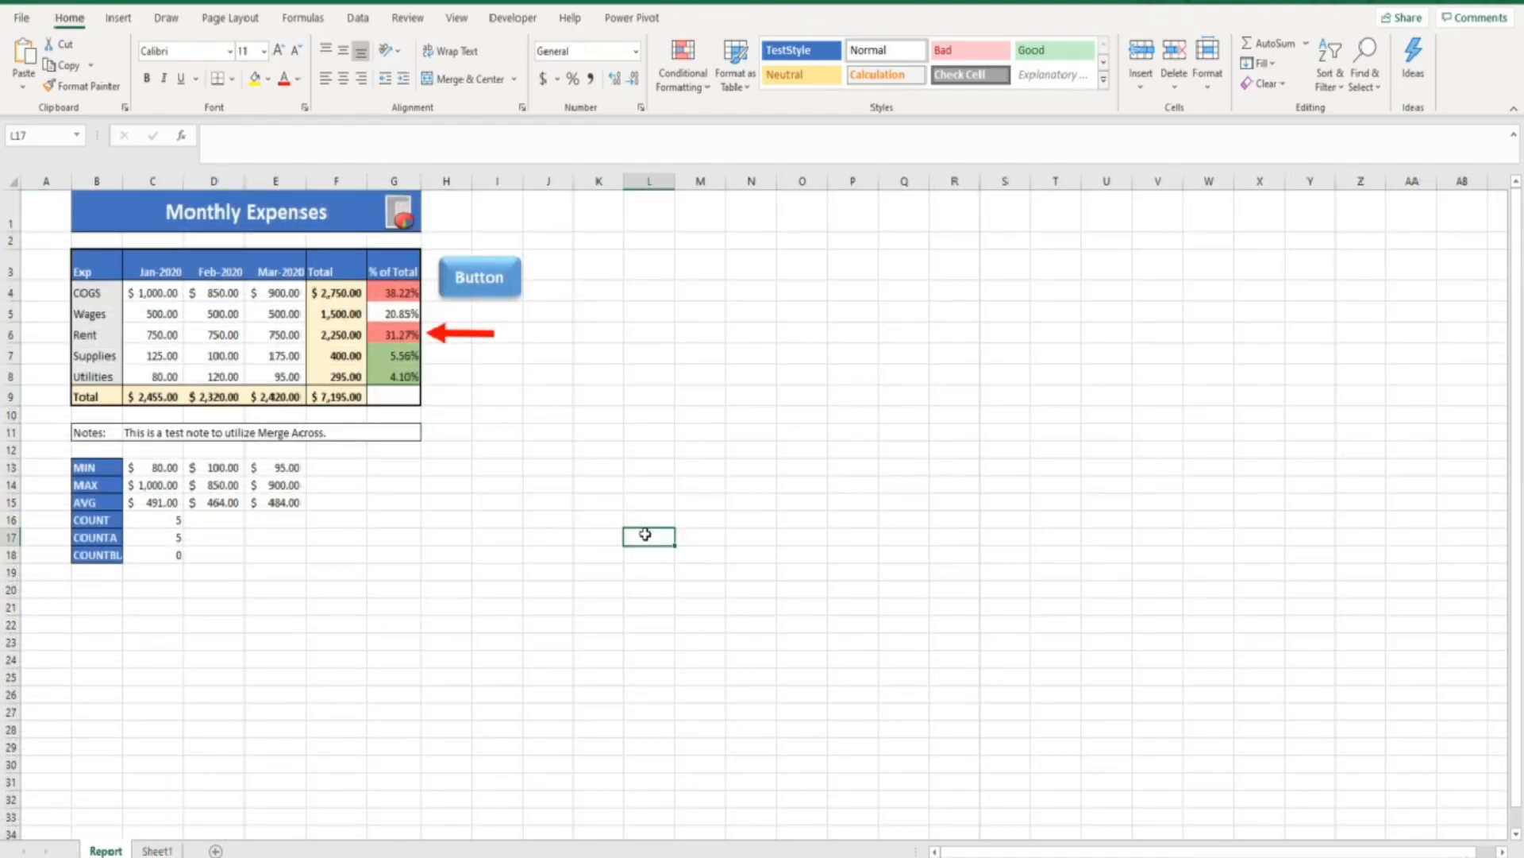
{"action": "key", "text": "ctrl+v"}
{"action": "left_click_drag", "start_coordinate": [663, 480], "coordinate": [613, 315]}
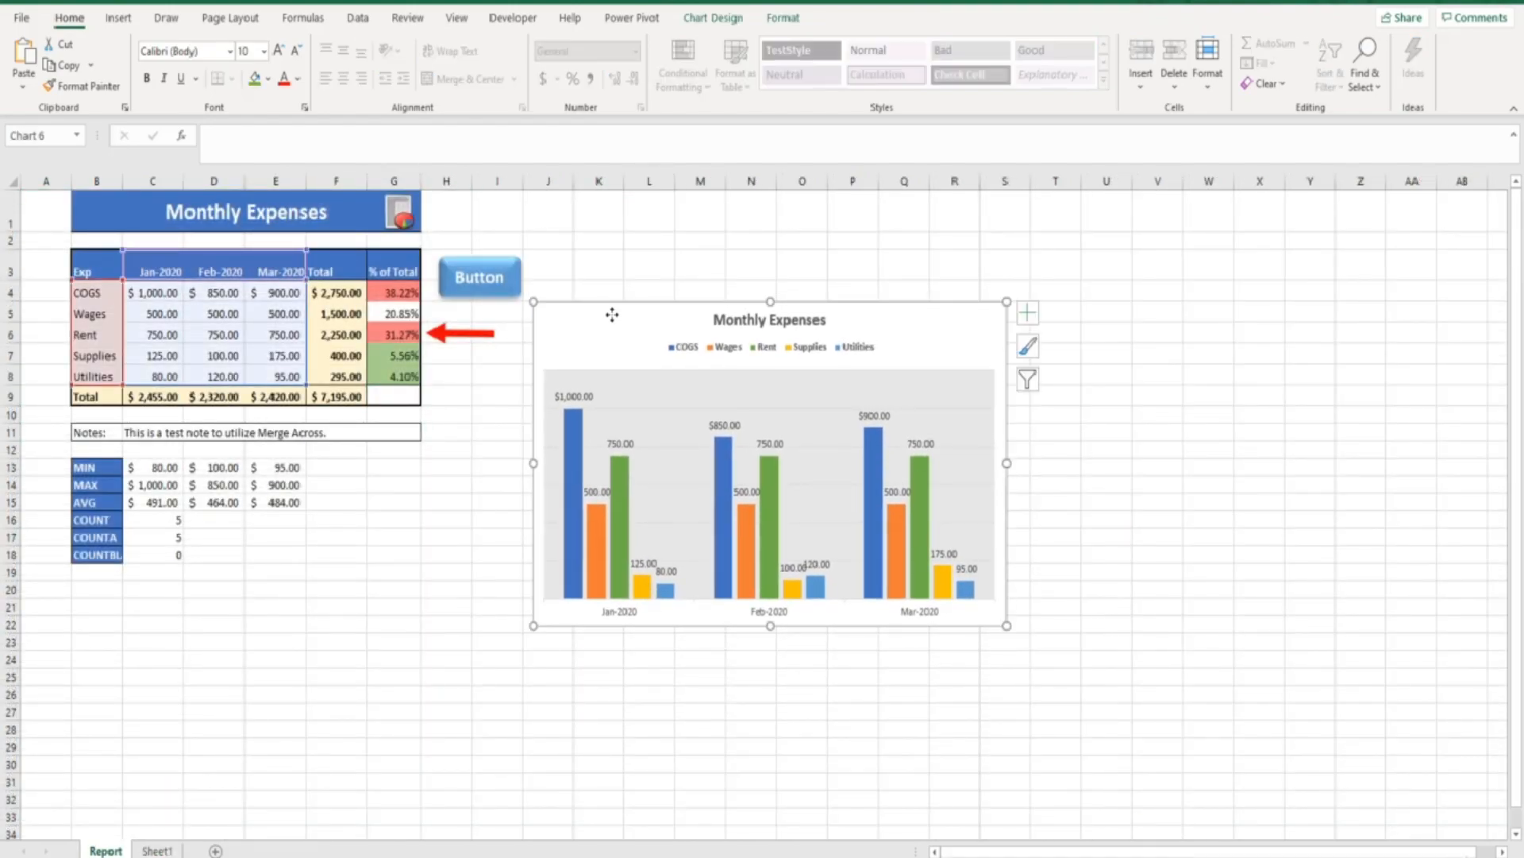